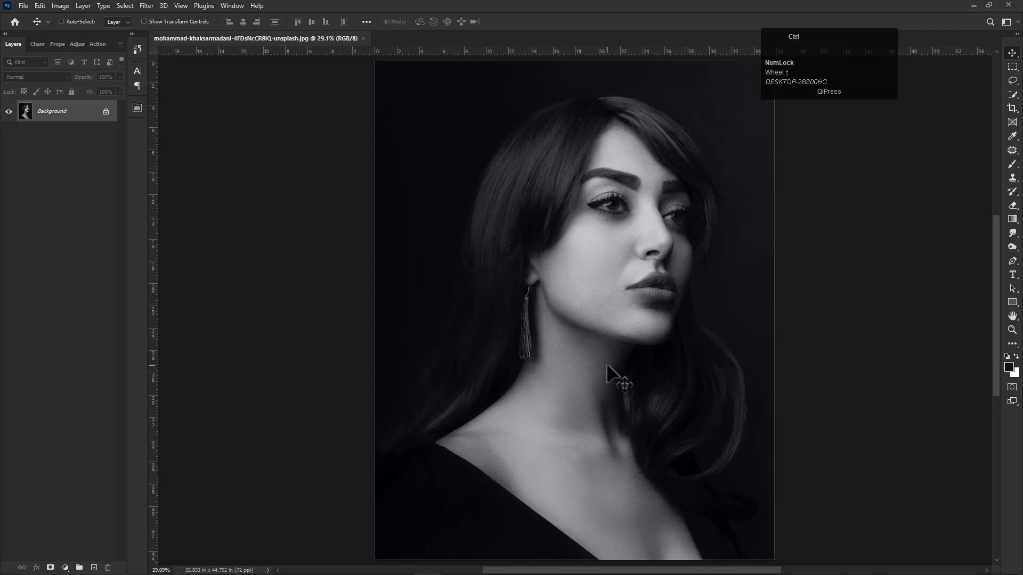
- Desaturate the portrait photo on the Background layer
left_click(43, 3)
mouse_move(60, 5)
mouse_move(68, 34)
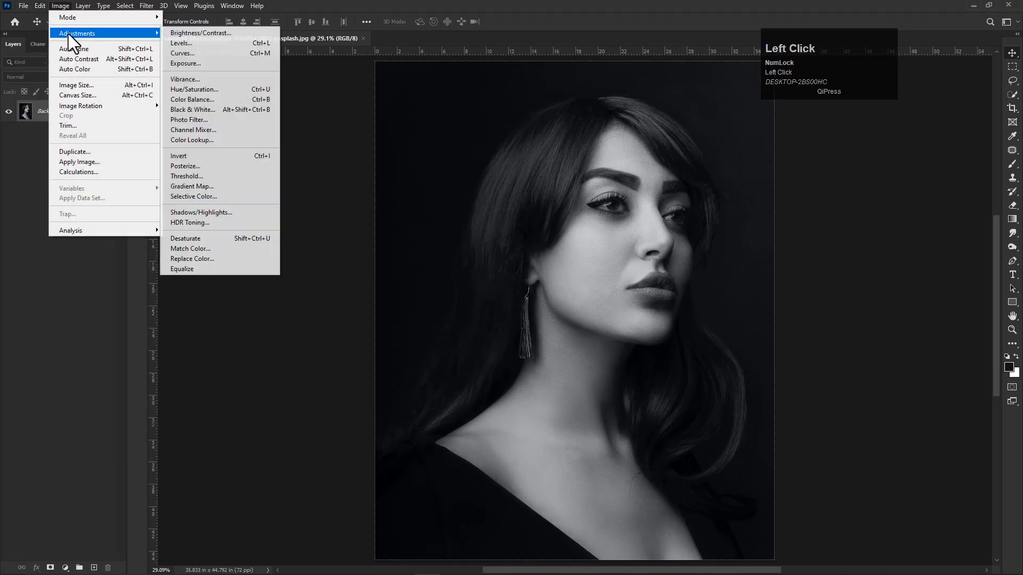
left_click(175, 239)
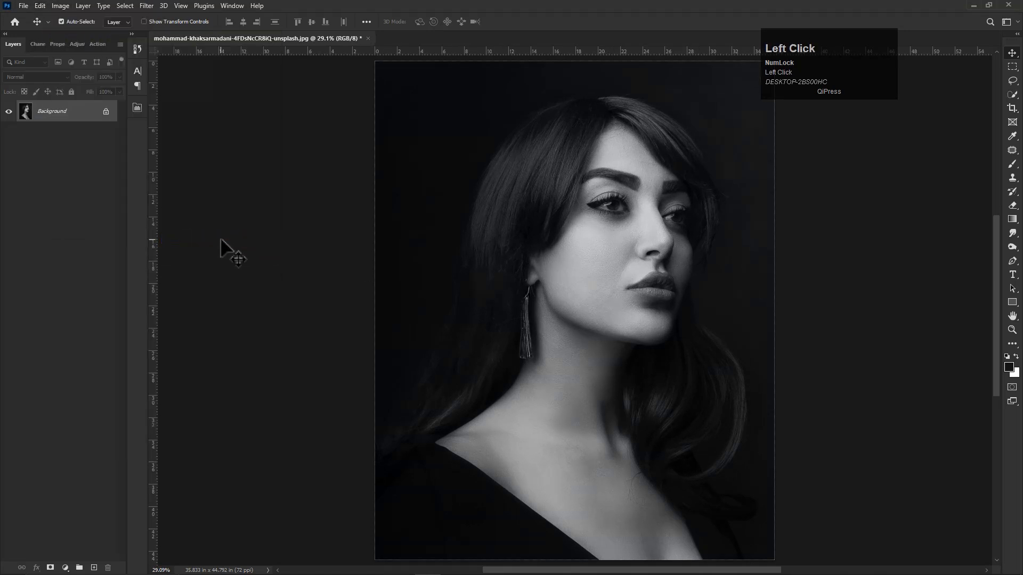
- Duplicate the Background layer as Background copy
right_click(73, 112)
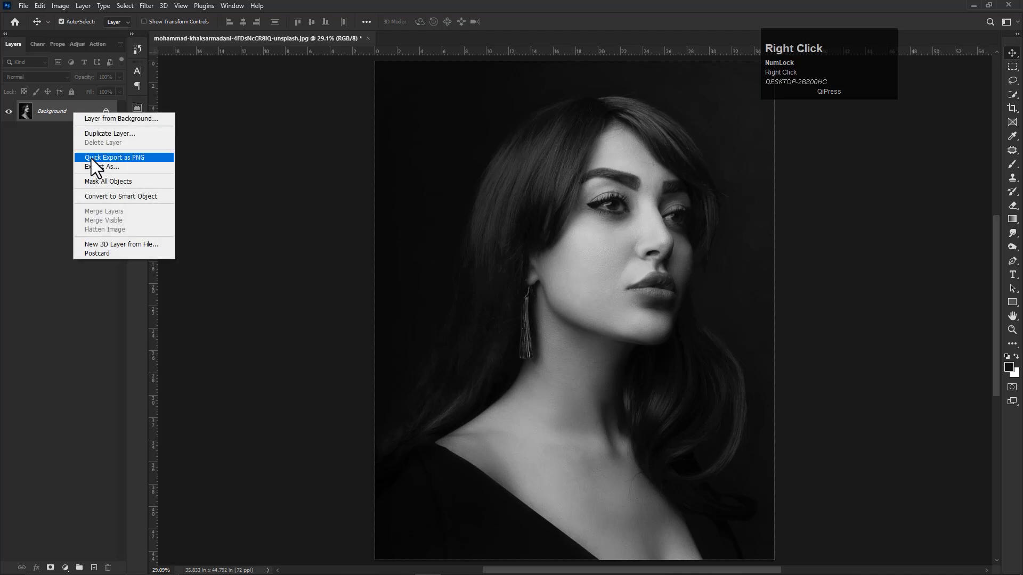
left_click(92, 133)
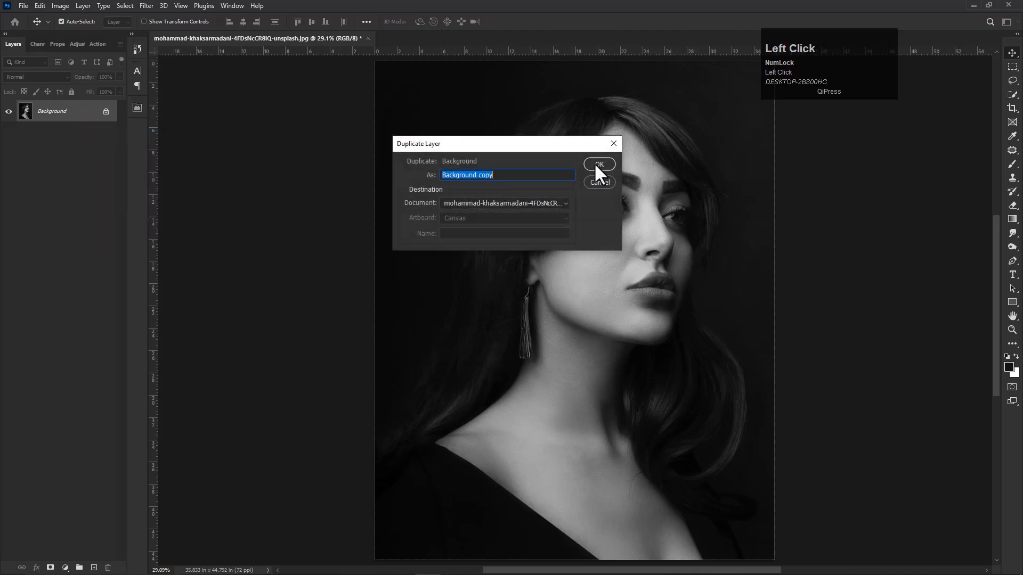
left_click(595, 166)
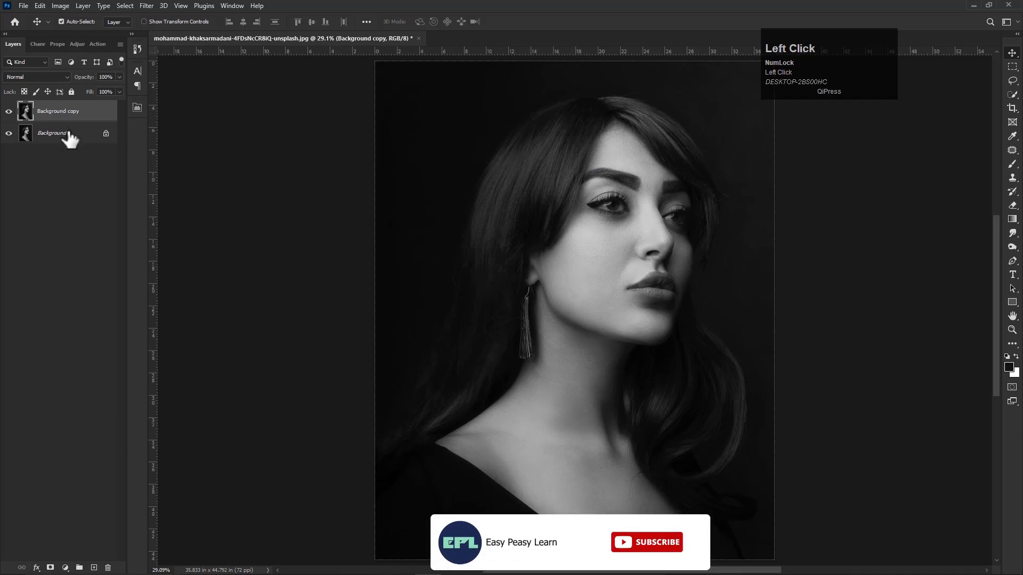
- Turn off the R channel in Background copy's blending options and shift the layer slightly to the right to create a red/cyan split
right_click(69, 112)
left_click(77, 117)
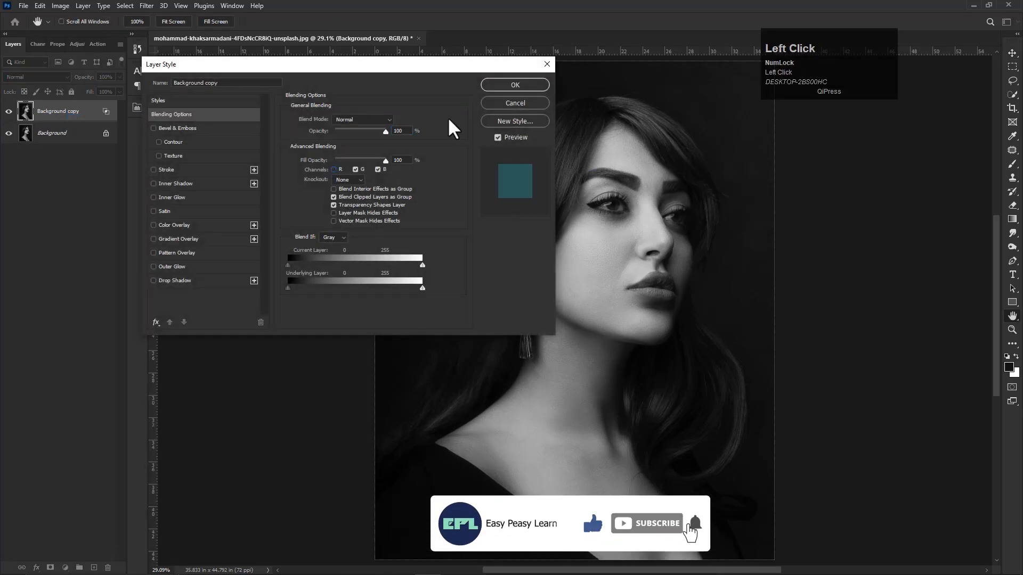
left_click(507, 84)
key("v")
left_click_drag(548, 357, 571, 362)
- Duplicate the shifted Background copy layer as Background copy 2
right_click(64, 110)
left_click(55, 110)
right_click(55, 110)
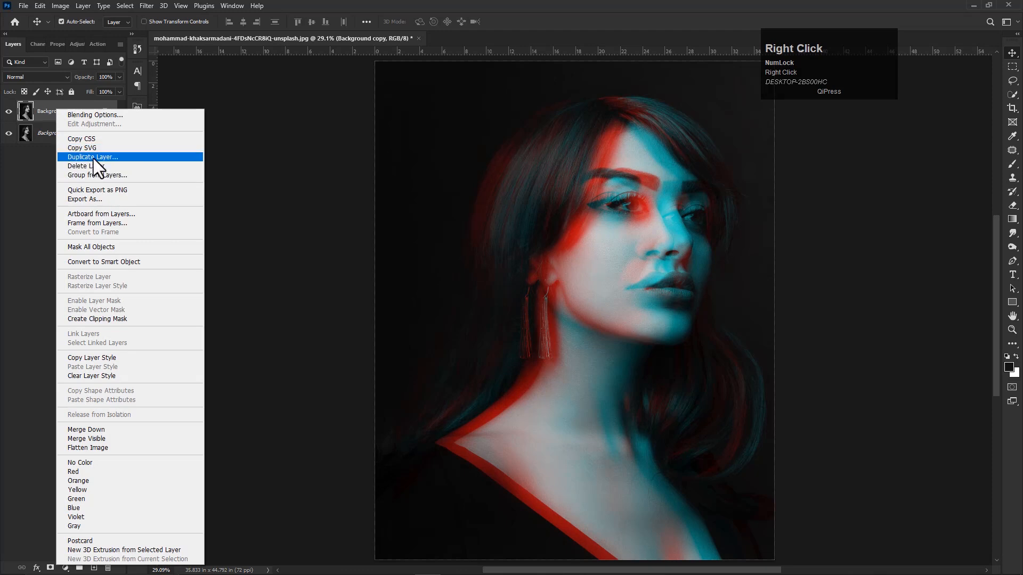
left_click(85, 157)
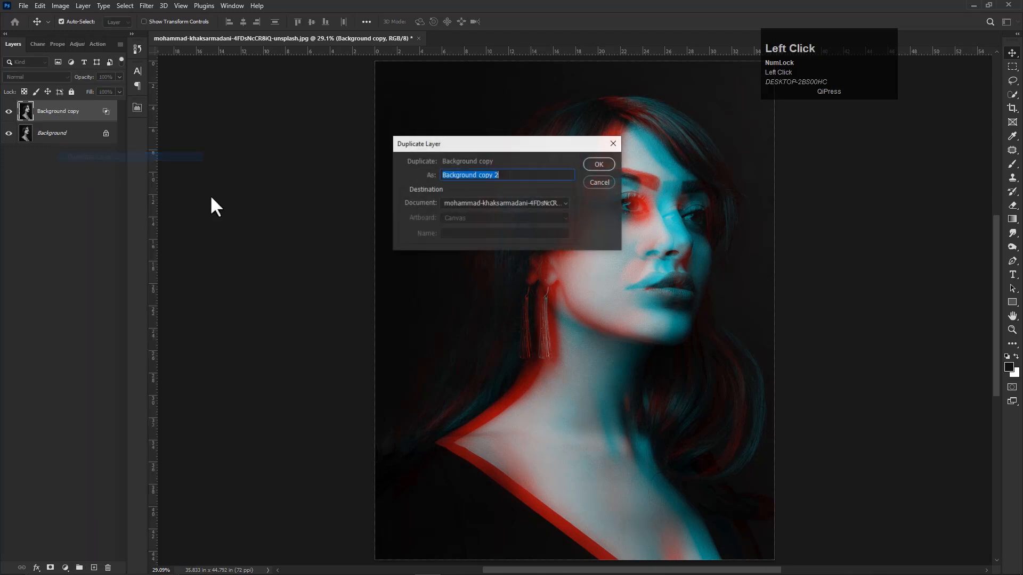
left_click(591, 166)
- Turn off the G channel in Background copy 2's blending options, leaving only B enabled
right_click(75, 108)
left_click(77, 112)
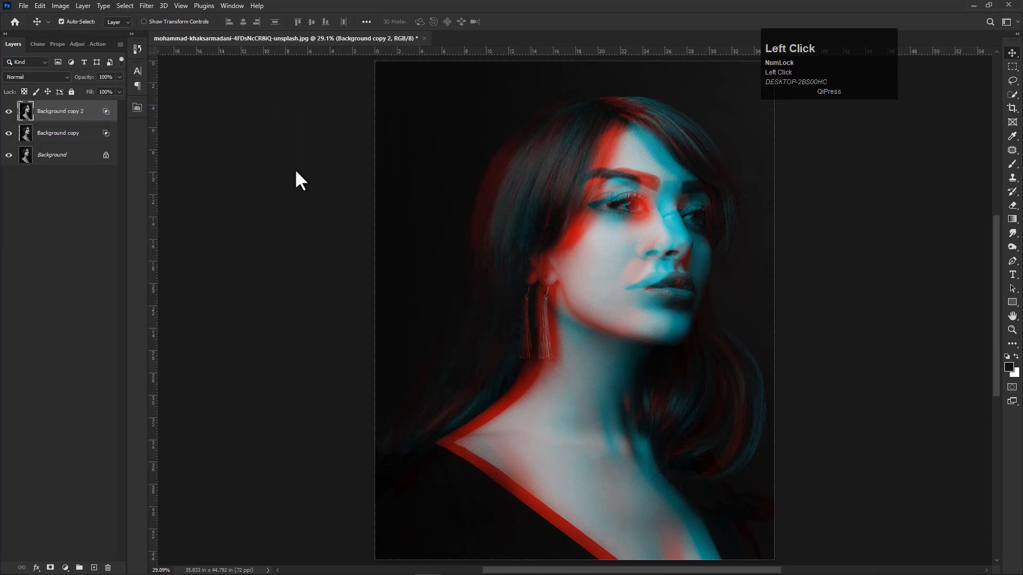
left_click(356, 168)
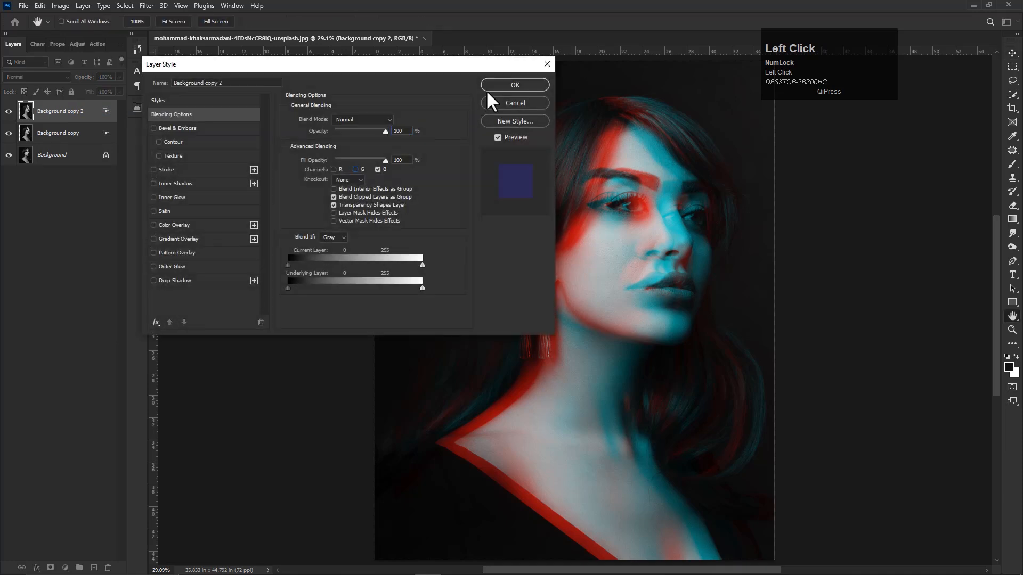
left_click(493, 85)
- Shift Background copy 2 back to the left and set its blend mode to Overlay
left_click_drag(587, 375, 575, 379)
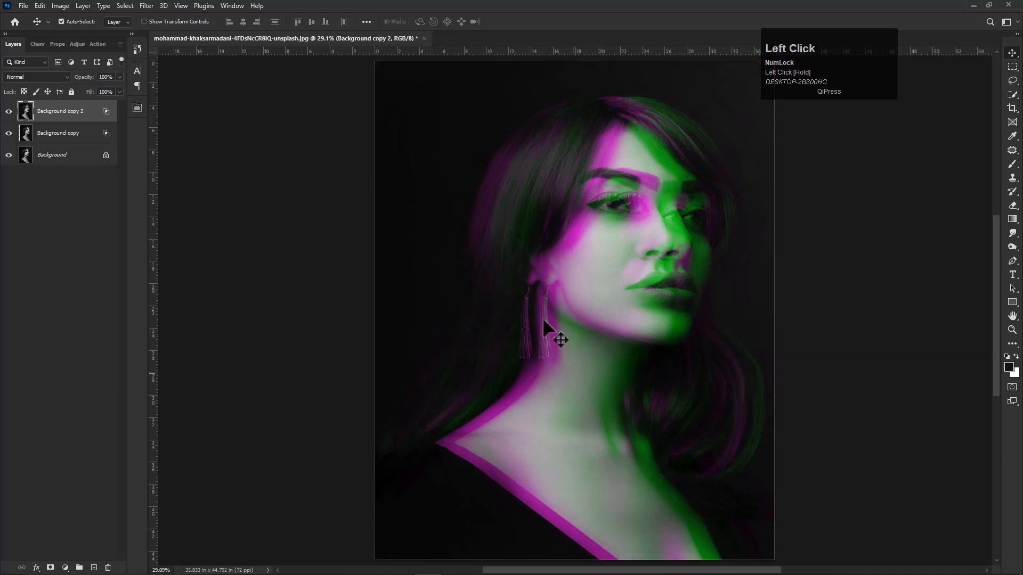
left_click(39, 79)
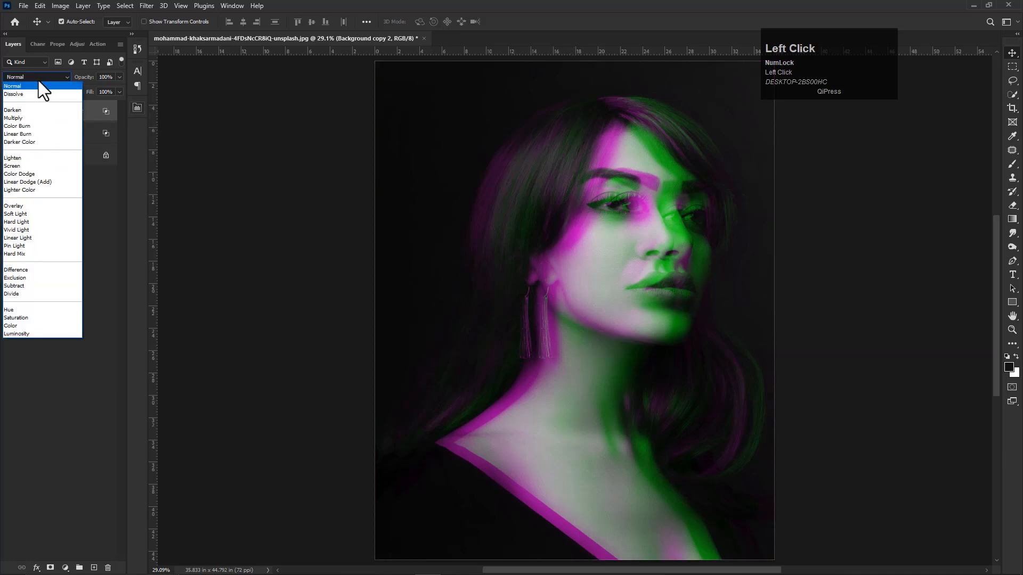
left_click(16, 206)
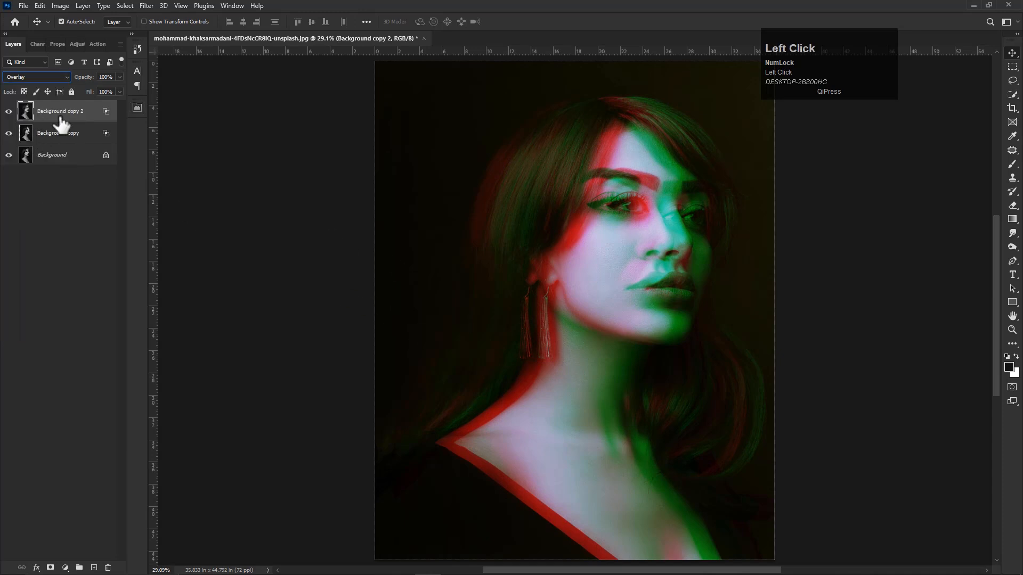
left_click(1012, 66)
scroll(608, 255, "up", 1)
key("space")
left_click_drag(602, 265, 556, 287)
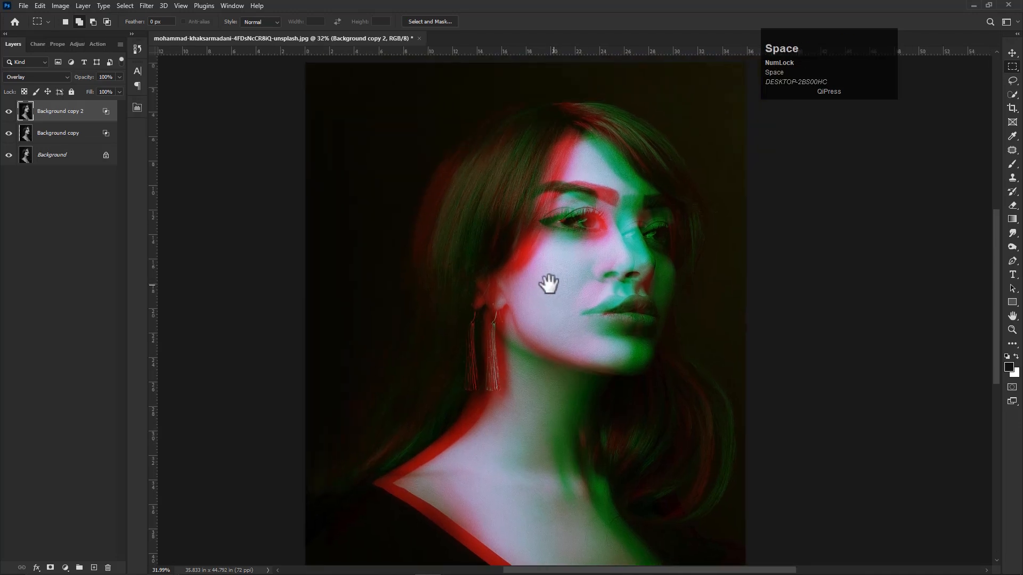
left_click(1011, 53)
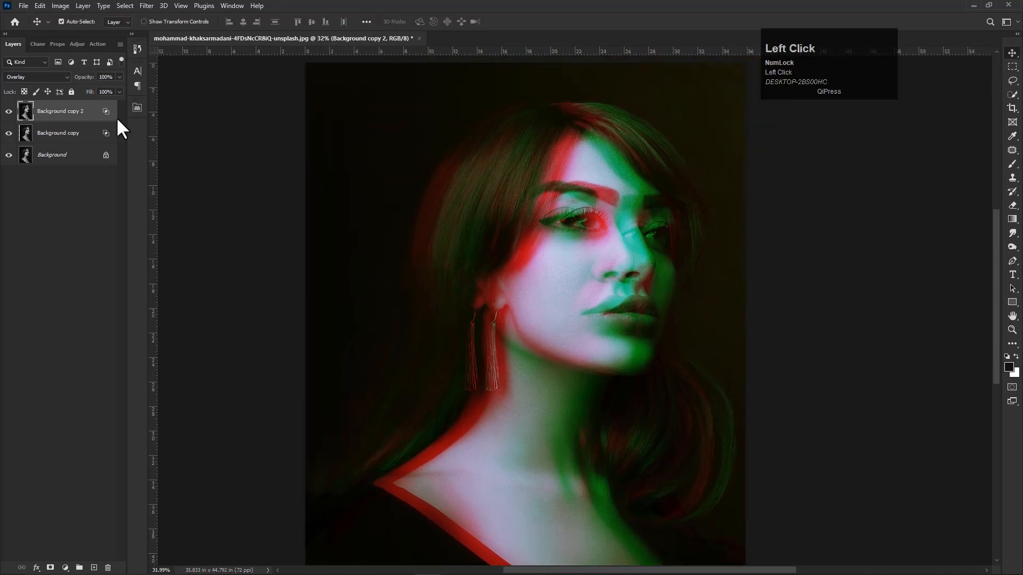
- Unlock the Background layer and group it with Background copy and Background copy 2
left_click(109, 157)
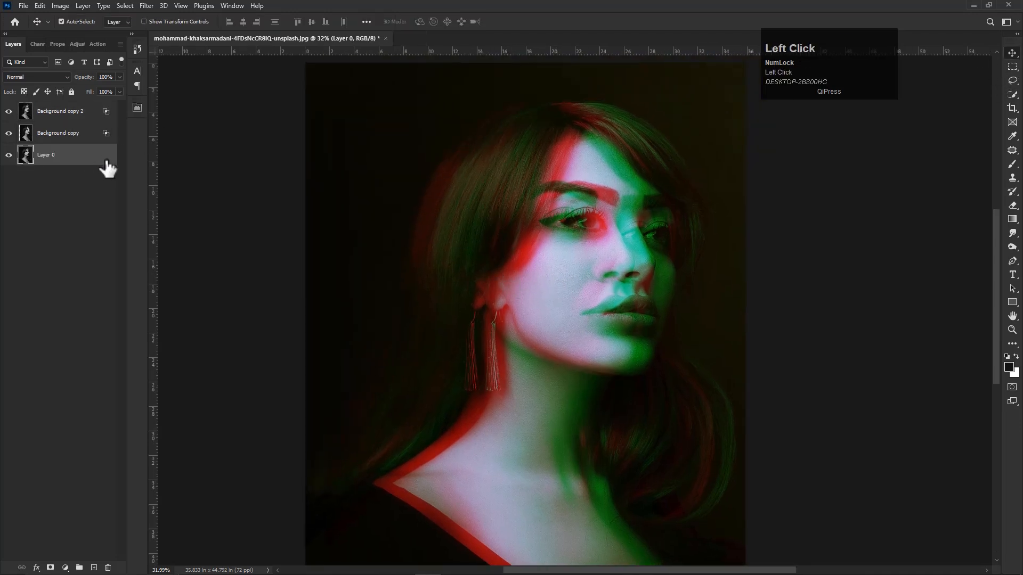
left_click(48, 134, "ctrl")
left_click(51, 113, "ctrl")
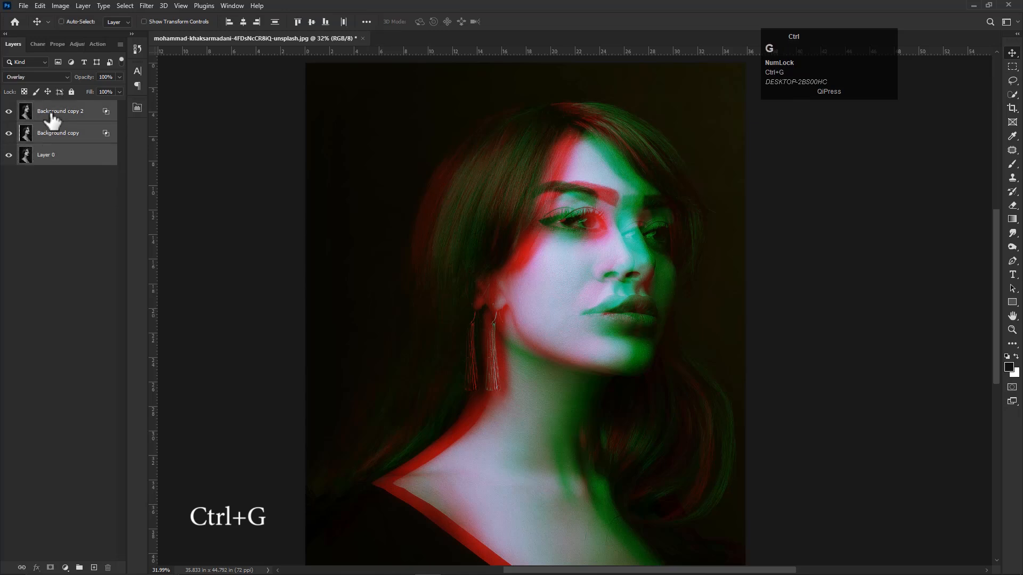
key("ctrl+g")
- Duplicate Group 1 and merge the copied group into a single layer
right_click(51, 109)
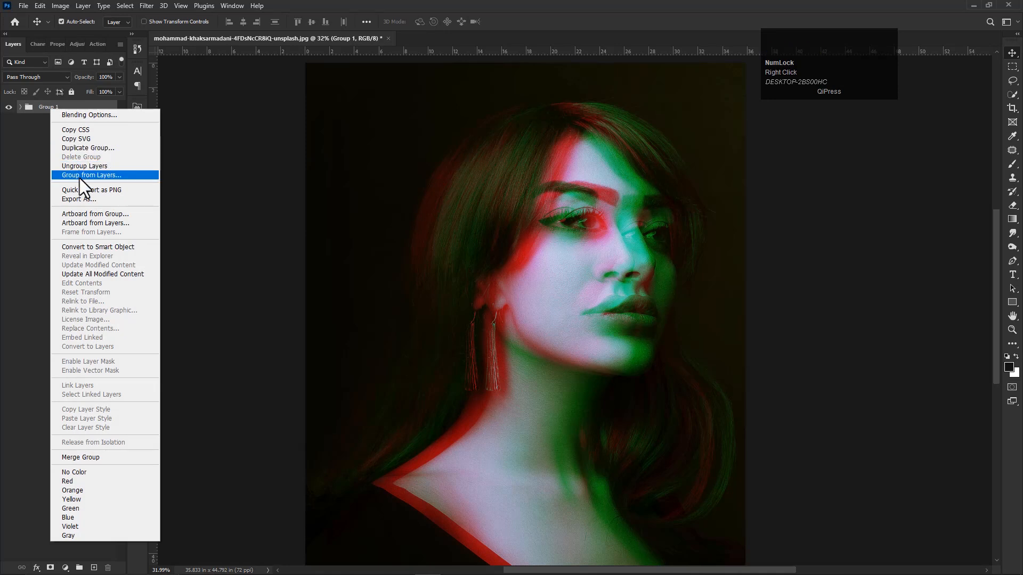
left_click(102, 148)
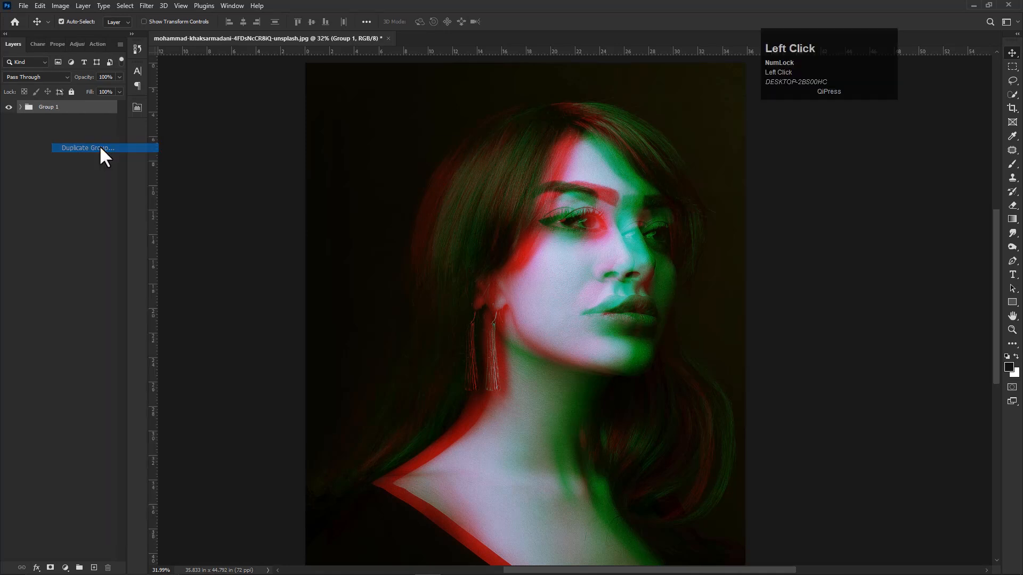
left_click(604, 169)
right_click(81, 110)
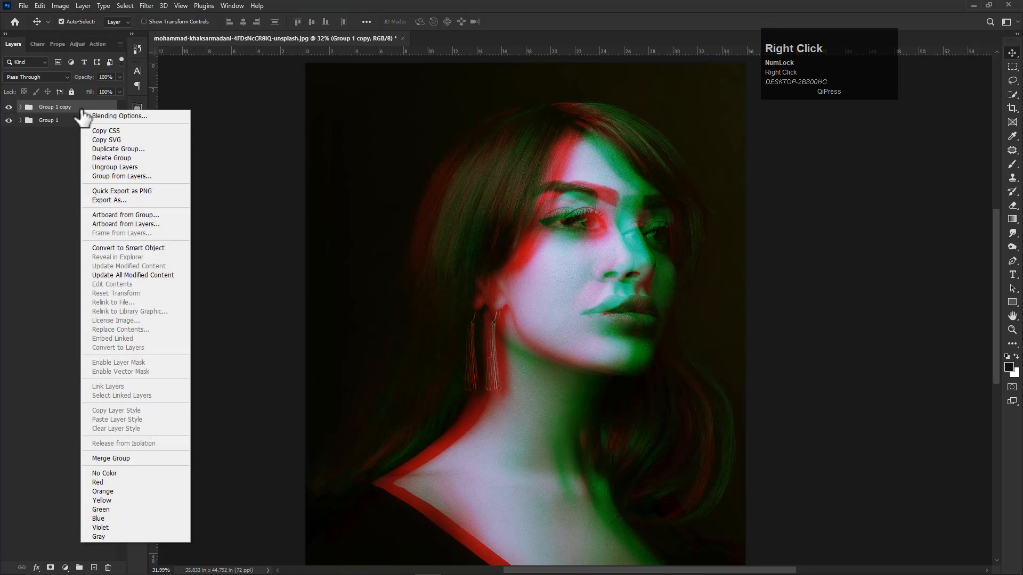
left_click(113, 457)
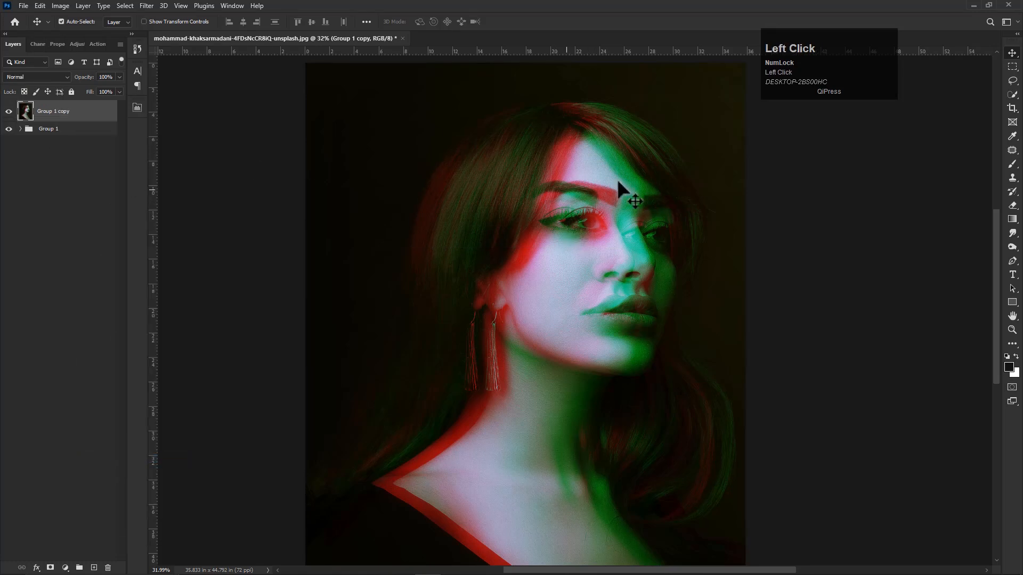
- Select many horizontal bands of varying height and length from both side edges of the portrait, from top to bottom, with the Rectangular Marquee tool
left_click(1012, 67)
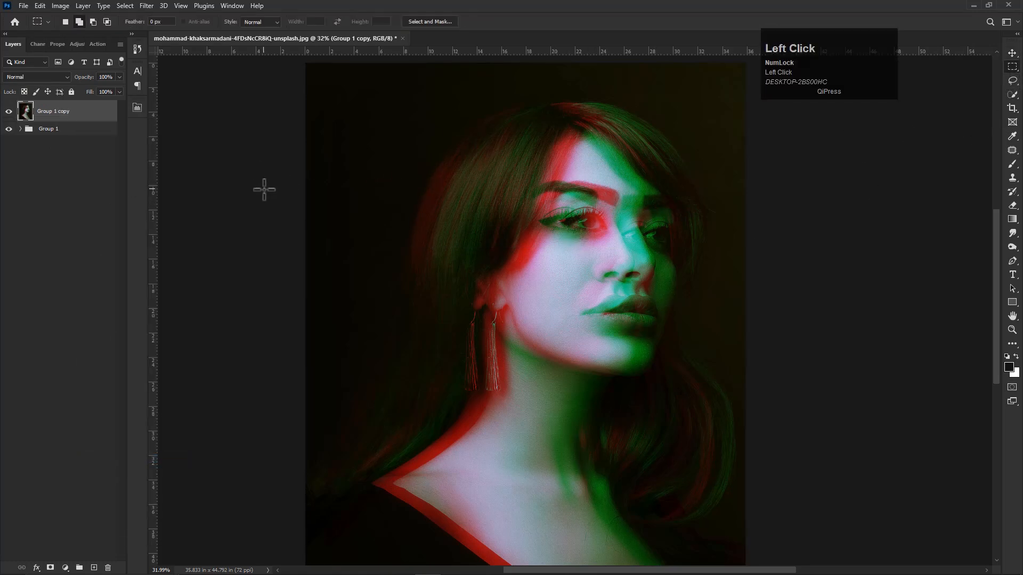
left_click_drag(297, 87, 566, 104)
left_click_drag(742, 149, 617, 141)
left_click_drag(326, 135, 492, 146)
left_click_drag(307, 180, 770, 192)
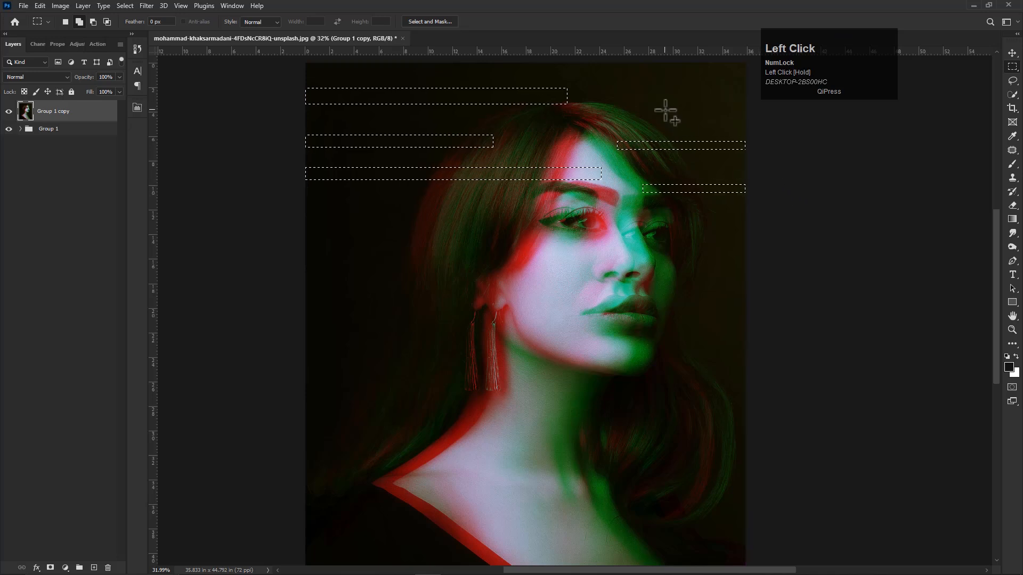
left_click_drag(304, 235, 604, 235)
mouse_move(363, 203)
left_mouse_down()
mouse_move(483, 207)
mouse_move(445, 207)
left_mouse_up()
key("ctrl+z")
mouse_move(307, 202)
left_mouse_down()
mouse_move(418, 202)
mouse_move(466, 220)
left_mouse_up()
left_click_drag(742, 270, 655, 262)
left_click_drag(690, 221, 762, 236)
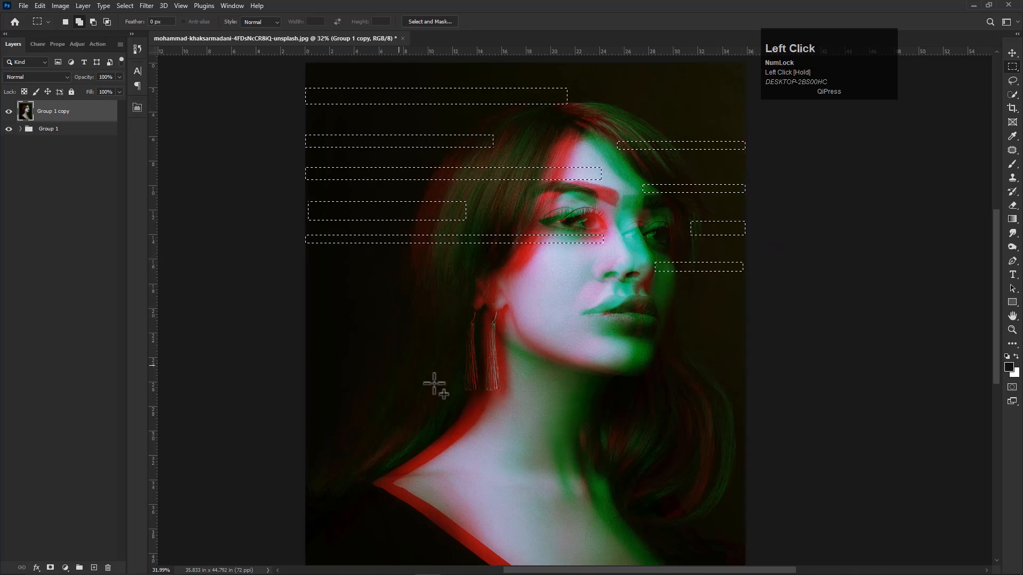
left_click_drag(298, 272, 449, 292)
left_click_drag(298, 309, 592, 319)
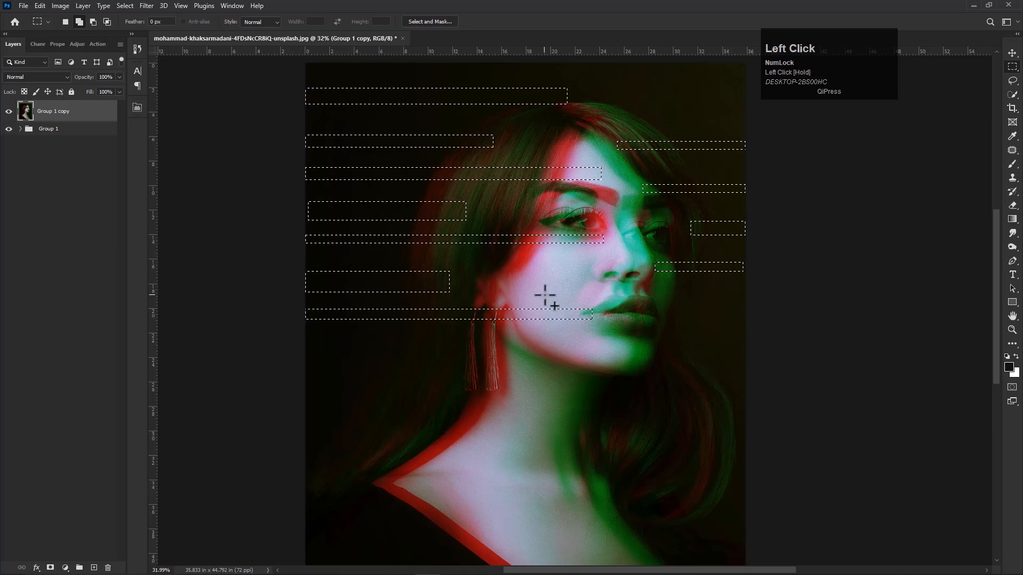
left_click_drag(752, 289, 567, 292)
left_click_drag(746, 386, 596, 365)
left_click_drag(649, 337, 753, 343)
left_click_drag(309, 355, 403, 363)
left_click_drag(309, 383, 479, 419)
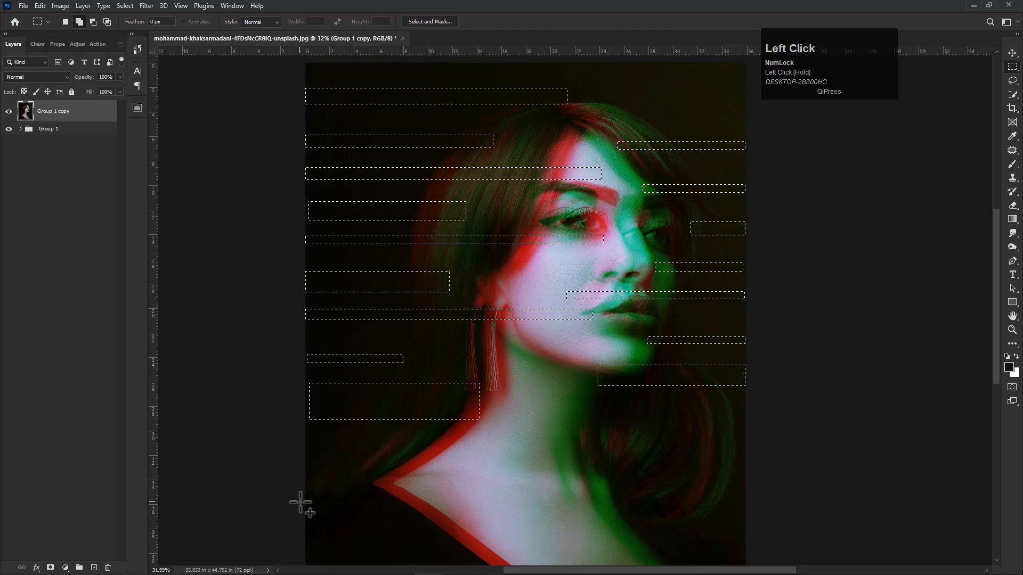
left_click_drag(759, 413, 527, 421)
left_click_drag(313, 452, 592, 470)
left_click_drag(748, 498, 635, 462)
left_click_drag(312, 525, 570, 509)
scroll(569, 509, "down", 2)
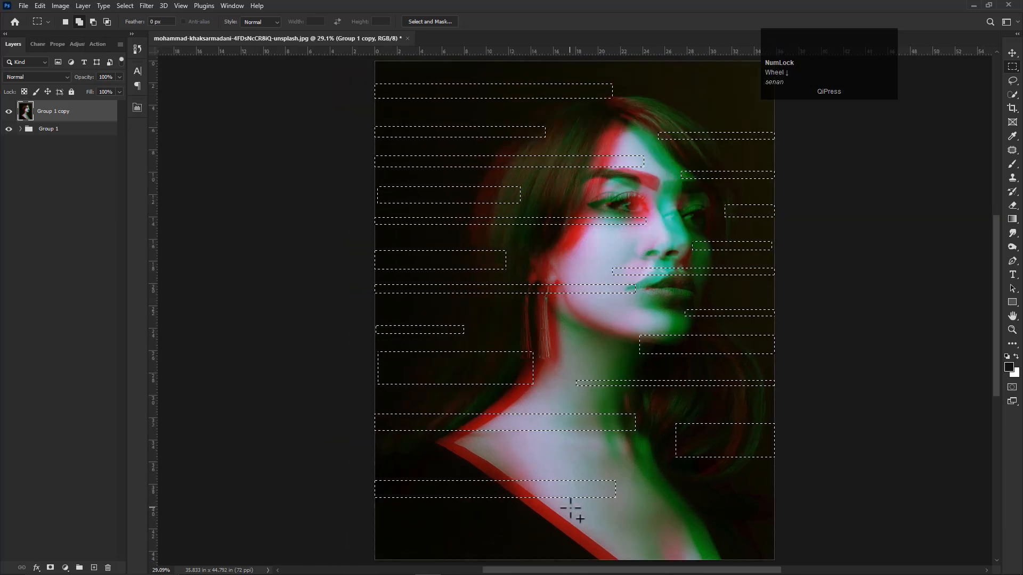
left_click_drag(779, 560, 598, 524)
left_click_drag(379, 537, 481, 561)
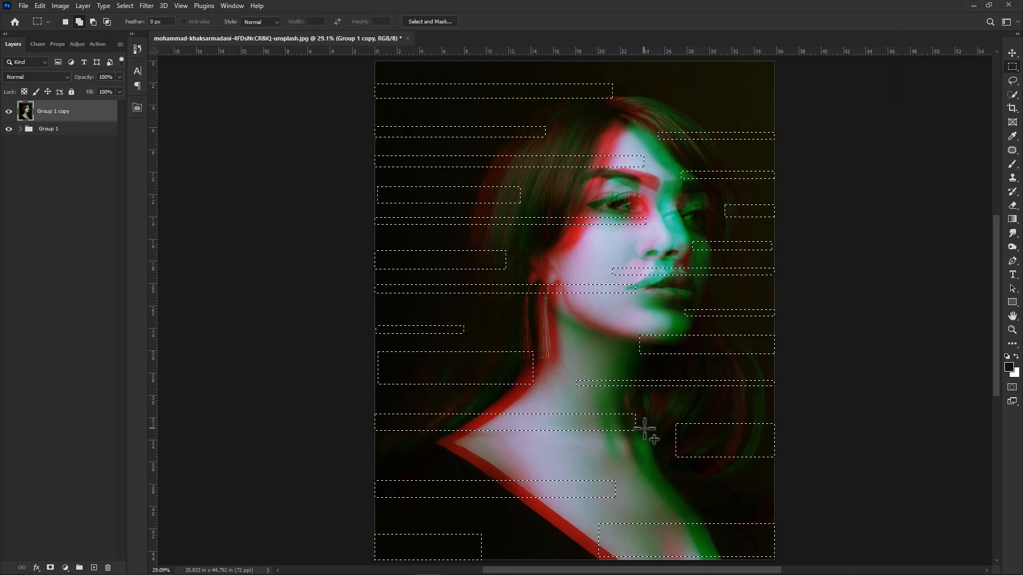
- Refine the band selection by subtracting thin strips from several lower bands and adding a thin extension across the neck
key("alt")
left_click_drag(571, 440, 730, 439)
left_click_drag(586, 476, 656, 484)
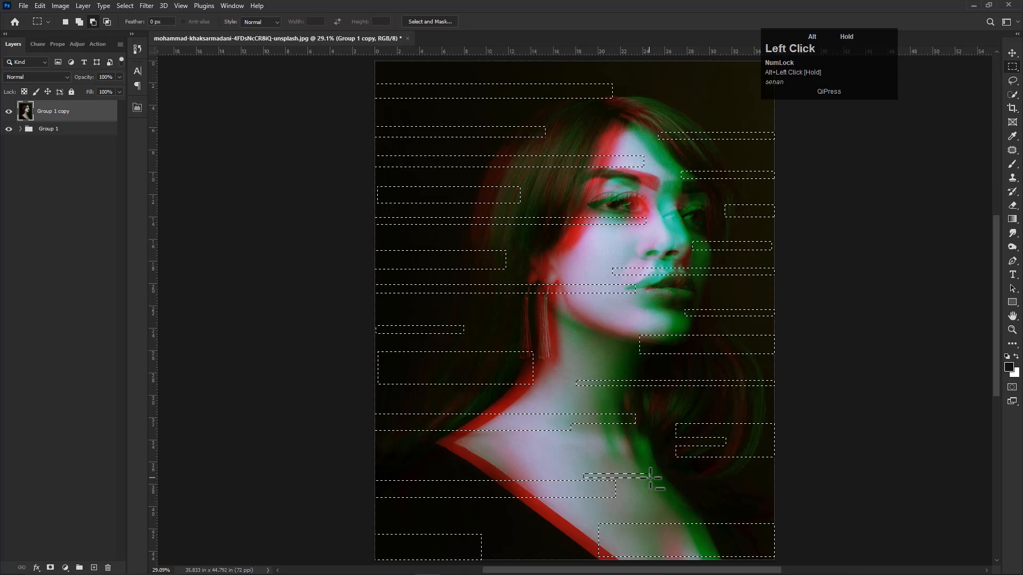
left_click_drag(585, 476, 658, 484)
left_click_drag(547, 536, 628, 533)
left_click_drag(406, 369, 603, 366)
left_click_drag(534, 325, 520, 400)
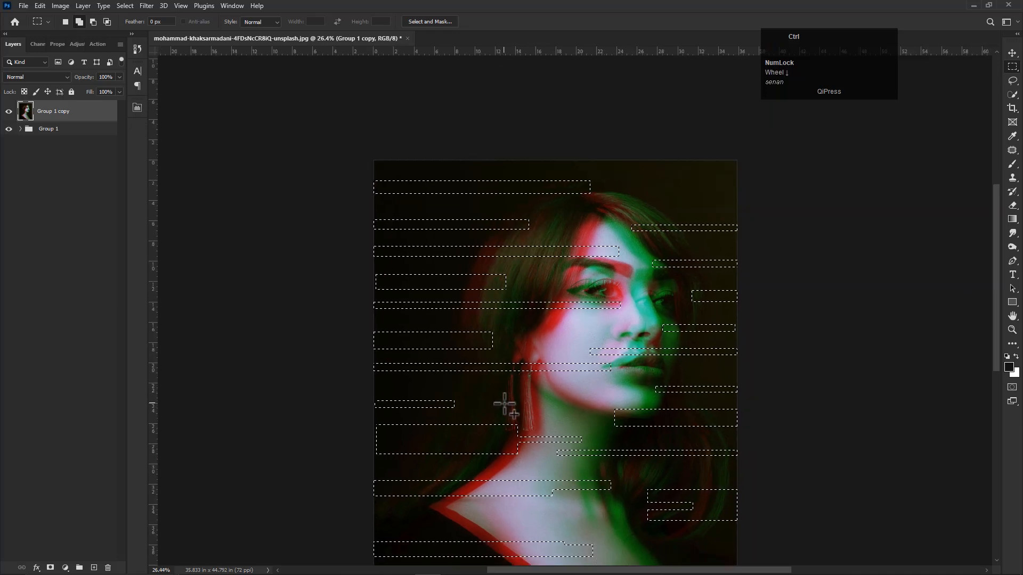
scroll(504, 405, "down", 3)
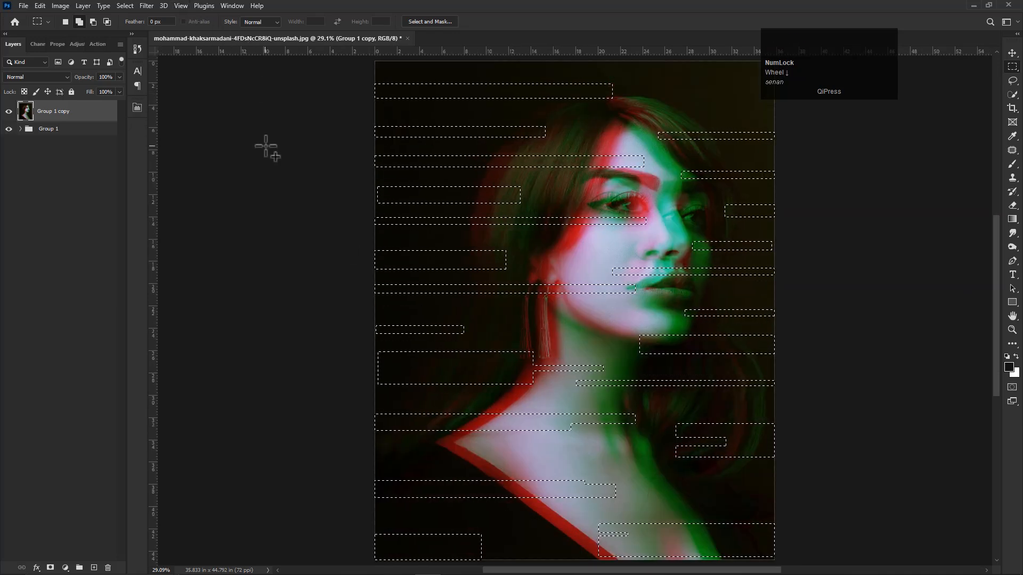
left_click(145, 6)
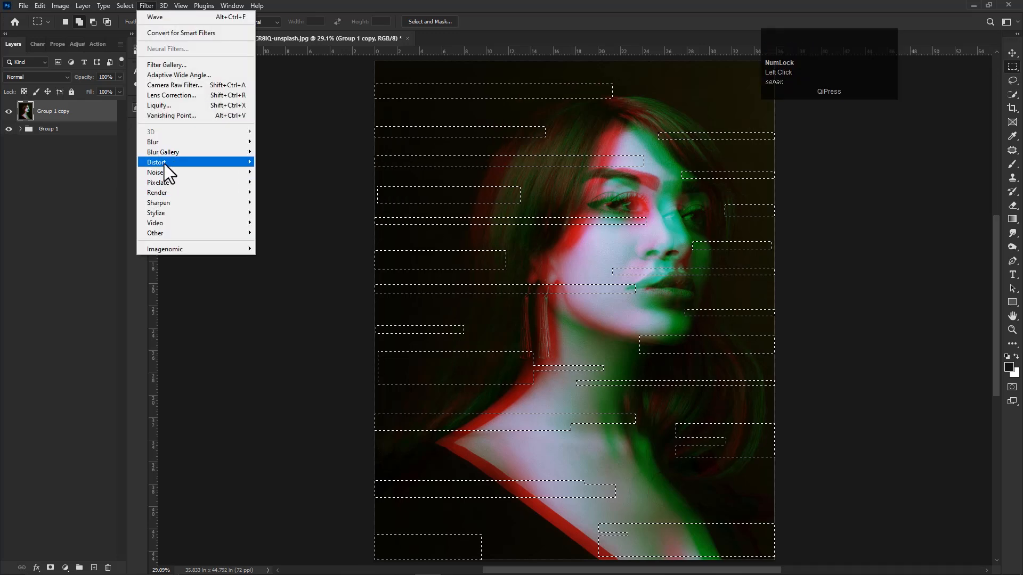
mouse_move(164, 164)
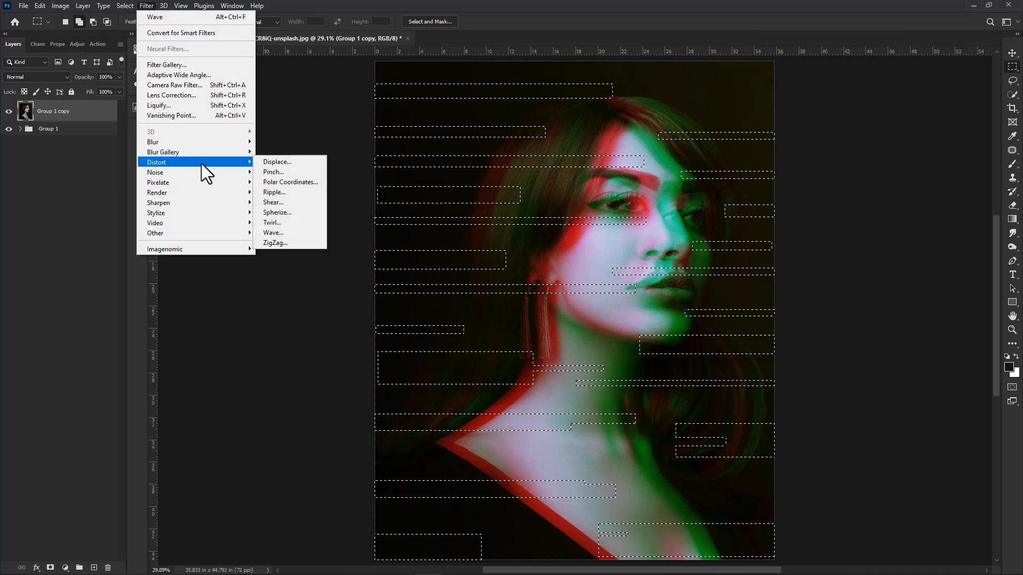
left_click(280, 233)
left_click(299, 173)
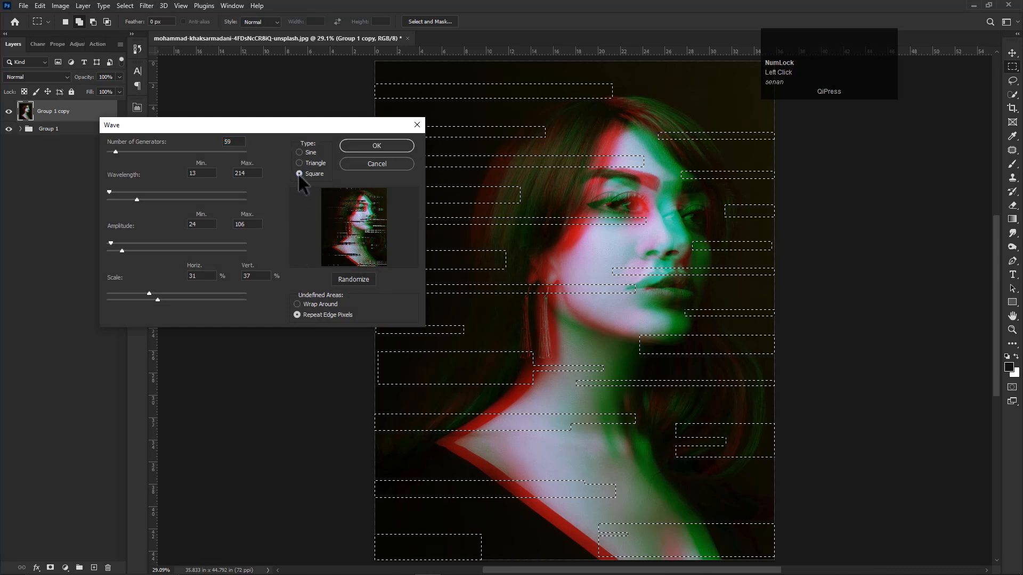
left_click_drag(180, 126, 129, 113)
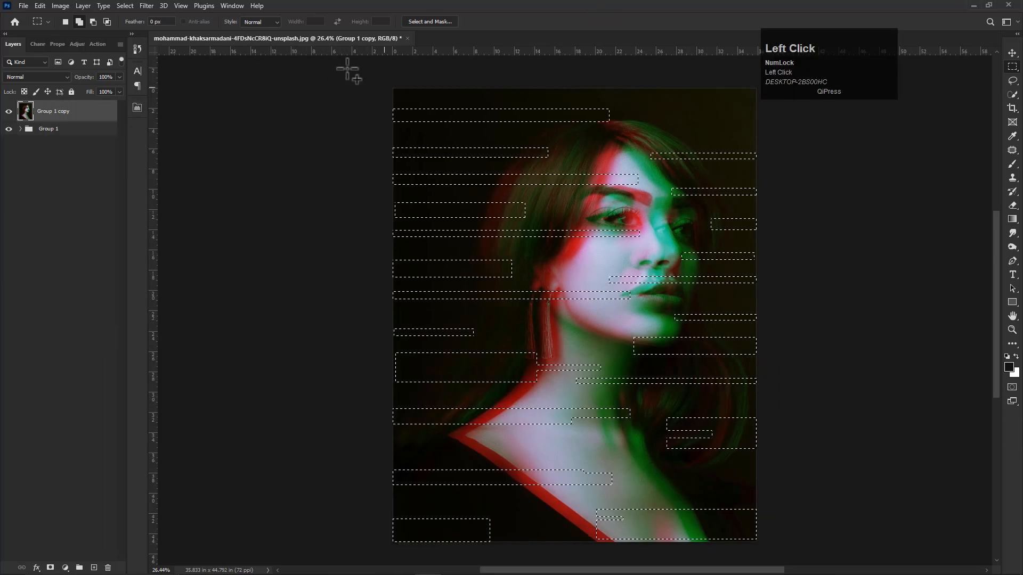
- Apply a Square Wave distortion to the selected bands with 5 generators, wavelength 51–695, amplitude 39–110 and scale 21%/1%, and clear the selection
left_click(146, 5)
mouse_move(210, 163)
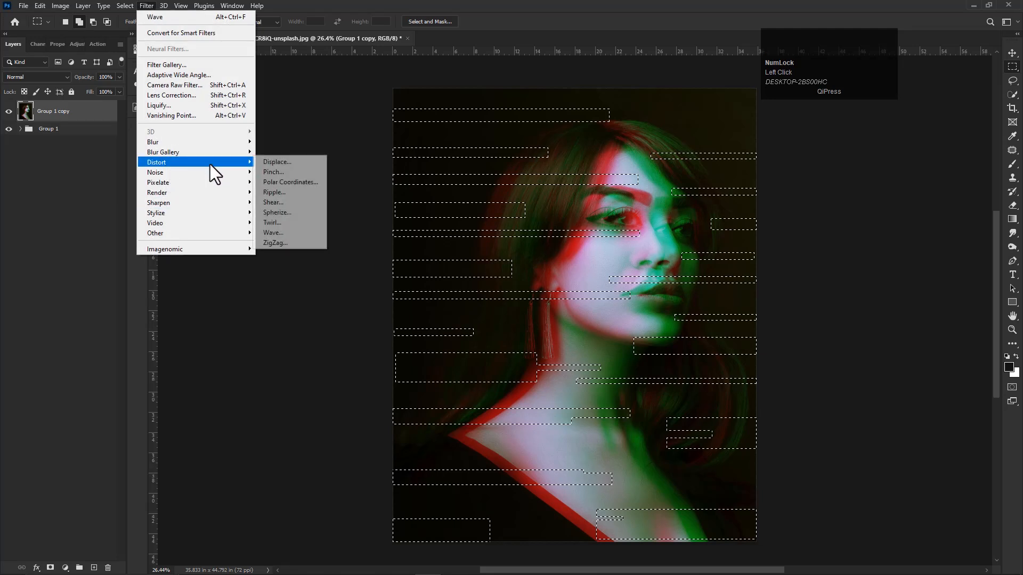
left_click(283, 235)
left_click(247, 160)
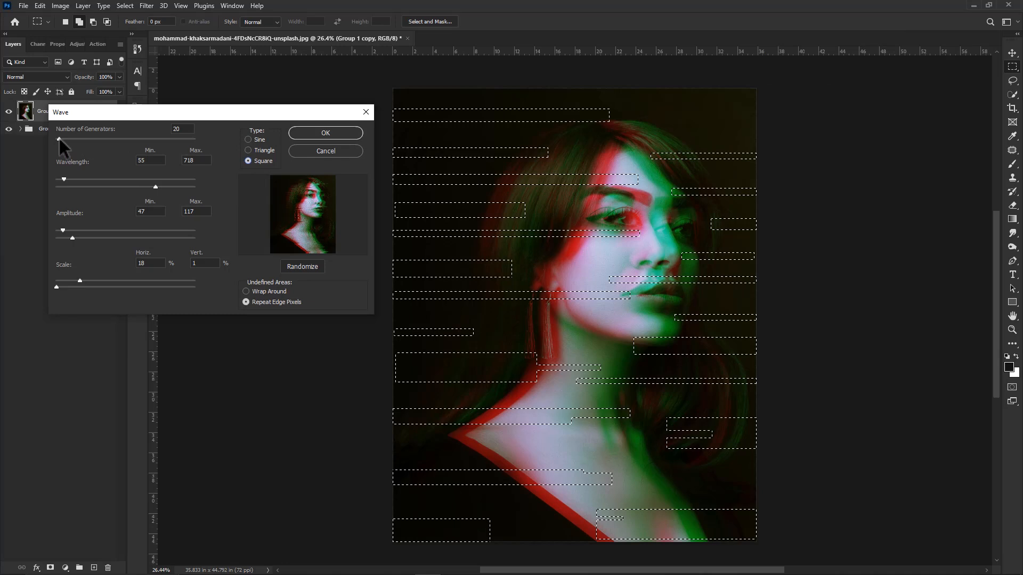
left_click_drag(59, 136, 56, 138)
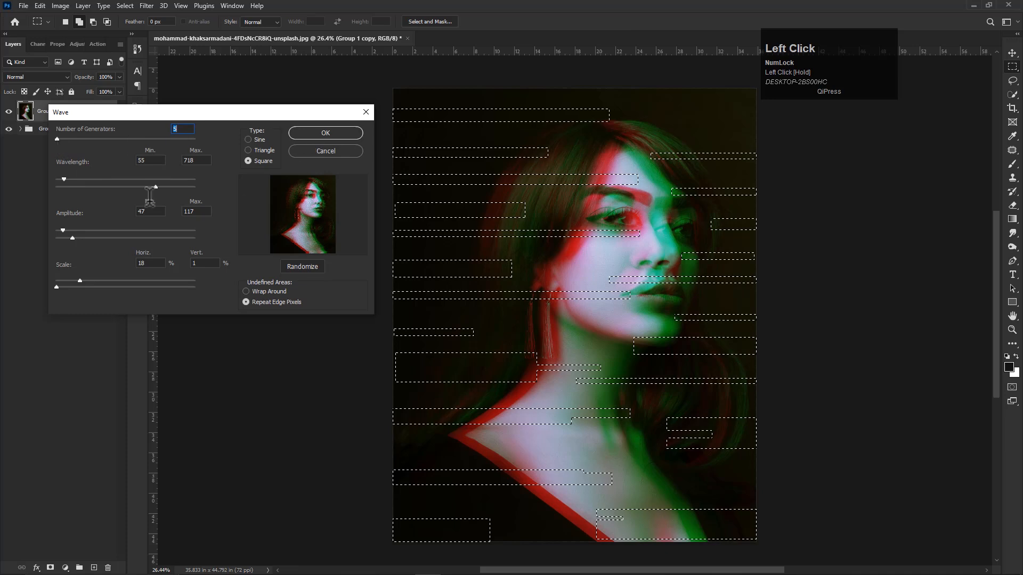
left_click(62, 176)
mouse_move(94, 282)
left_mouse_down()
mouse_move(171, 273)
mouse_move(99, 273)
left_mouse_up()
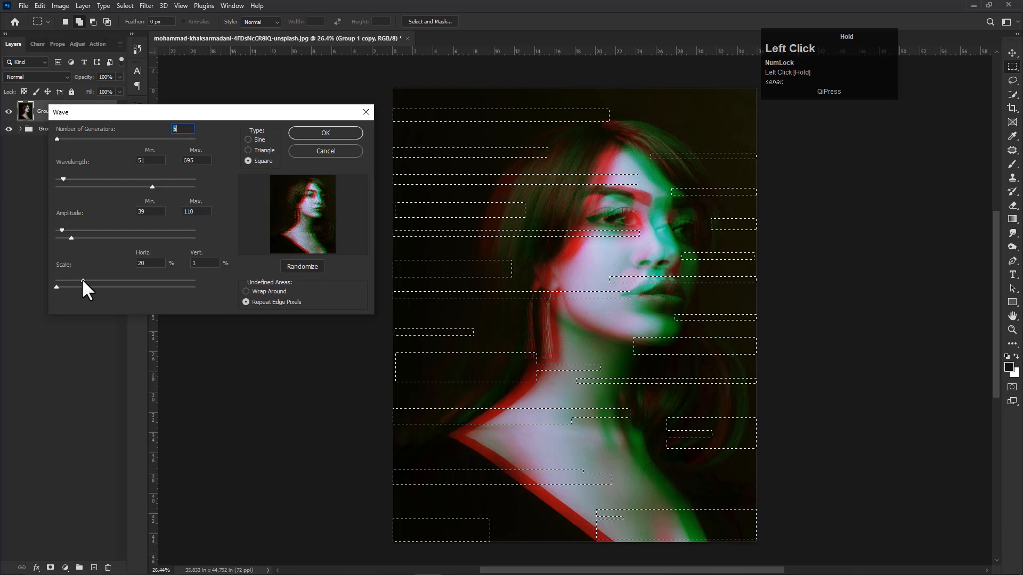
left_click(322, 134)
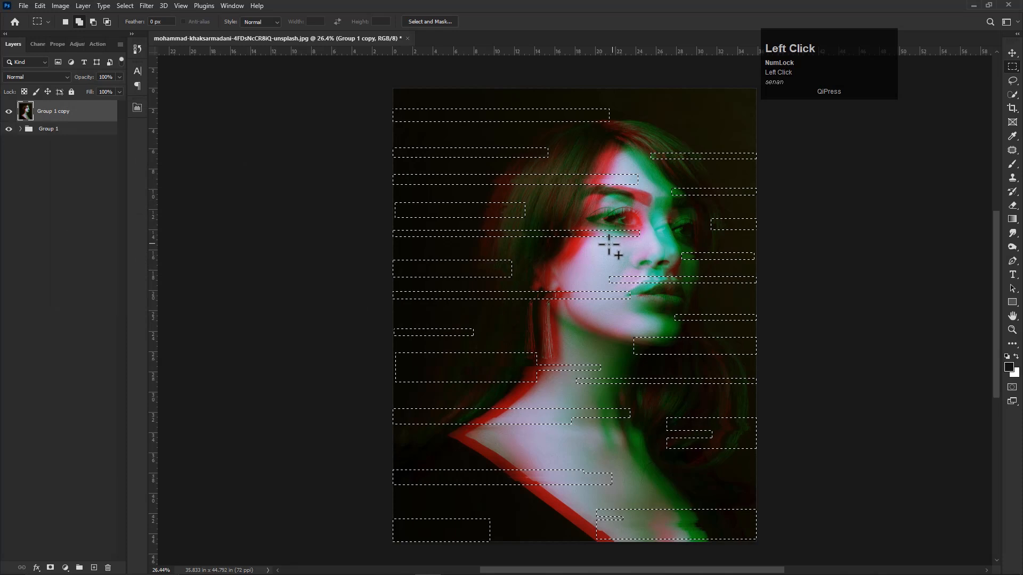
key("ctrl")
key("ctrl+d")
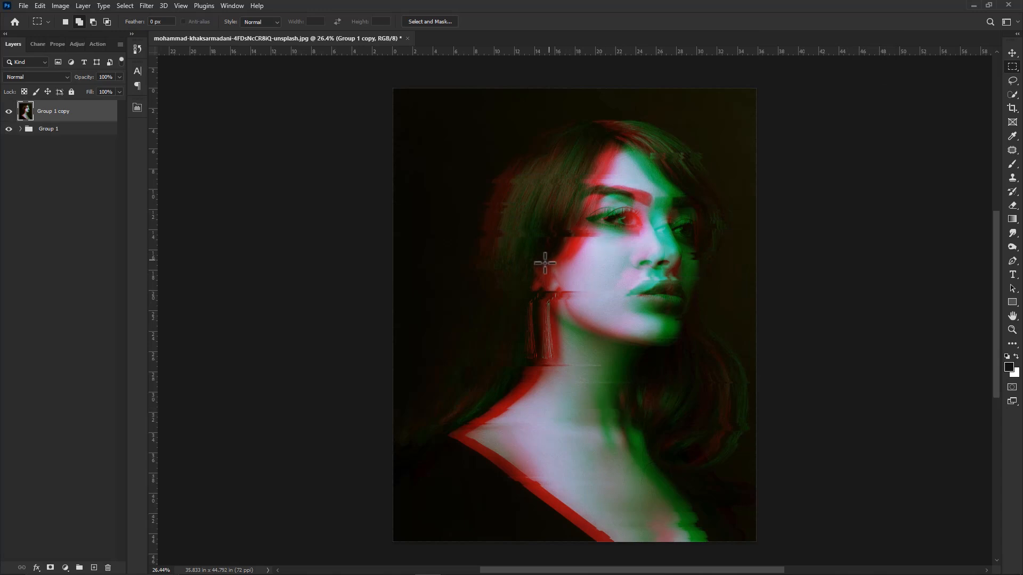
- Select a new set of horizontal bands at varying heights across the portrait, subtracting a thin strip from the band over the lower hair
left_click_drag(680, 236, 776, 240)
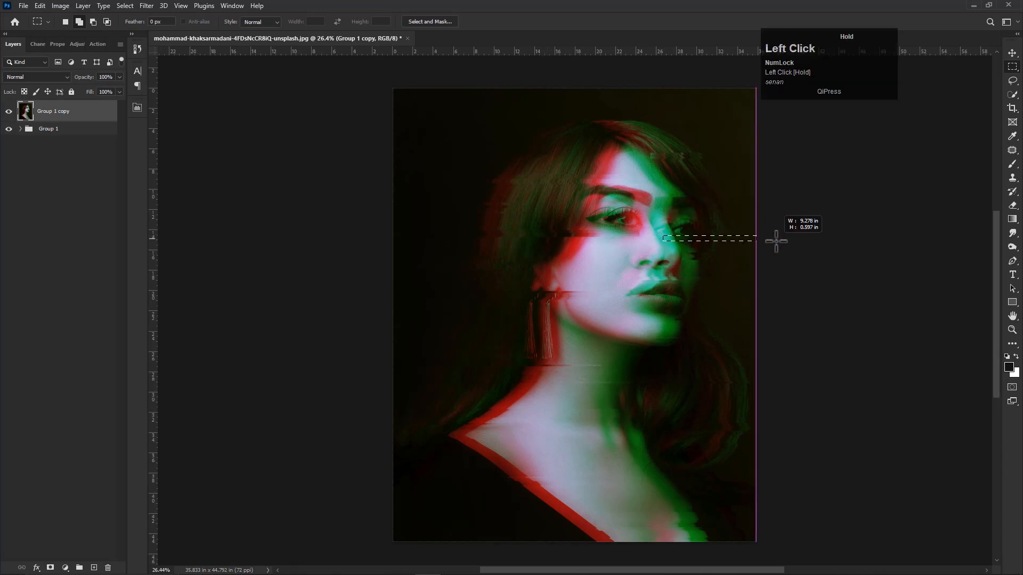
left_click_drag(655, 171, 776, 176)
left_click_drag(399, 122, 644, 131)
left_click_drag(384, 164, 549, 166)
left_click_drag(405, 269, 612, 248)
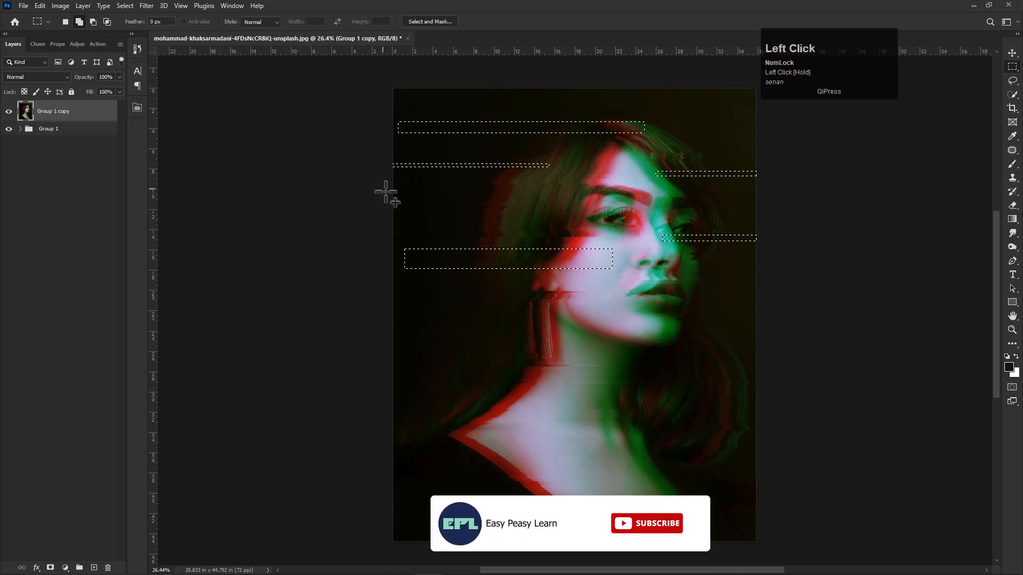
left_click_drag(392, 445, 564, 457)
left_click_drag(765, 476, 618, 502)
left_click_drag(780, 395, 717, 410)
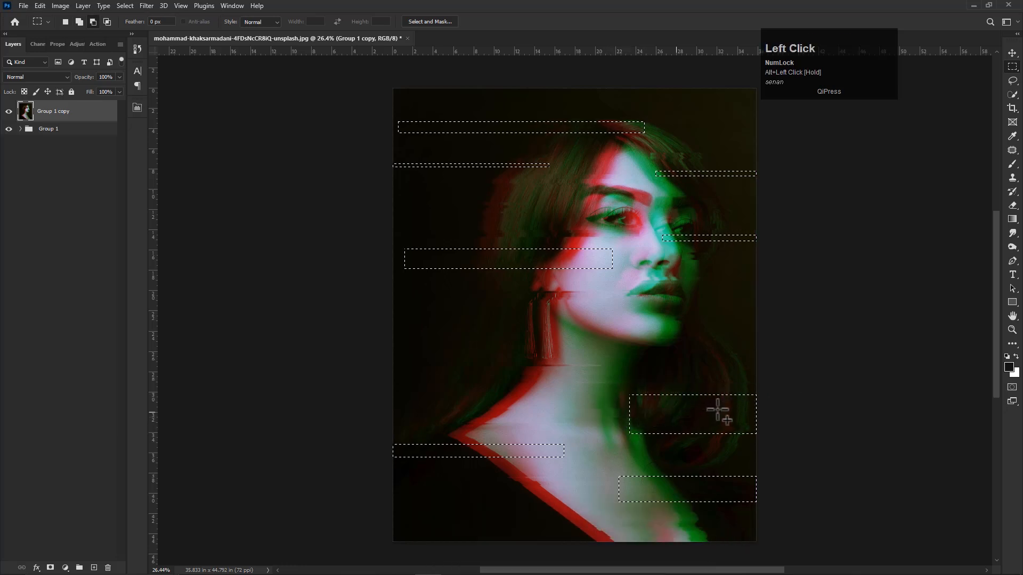
left_click_drag(384, 381, 554, 395)
left_click_drag(479, 332, 390, 328)
left_click_drag(616, 320, 783, 338)
left_click_drag(756, 284, 687, 274)
left_click_drag(397, 301, 658, 307)
left_click_drag(414, 207, 607, 195)
left_click_drag(394, 511, 543, 537)
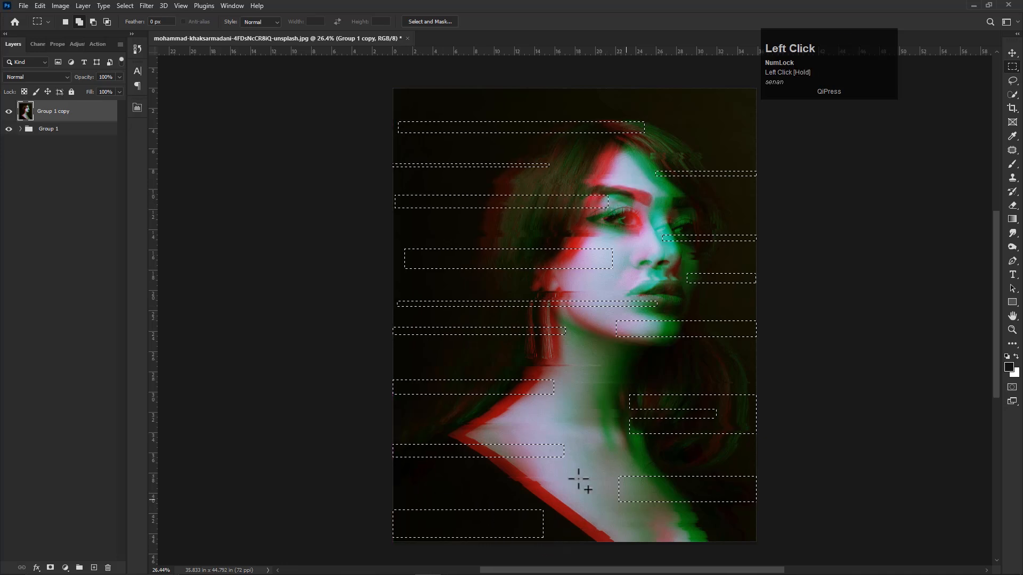
left_click(146, 5)
mouse_move(180, 162)
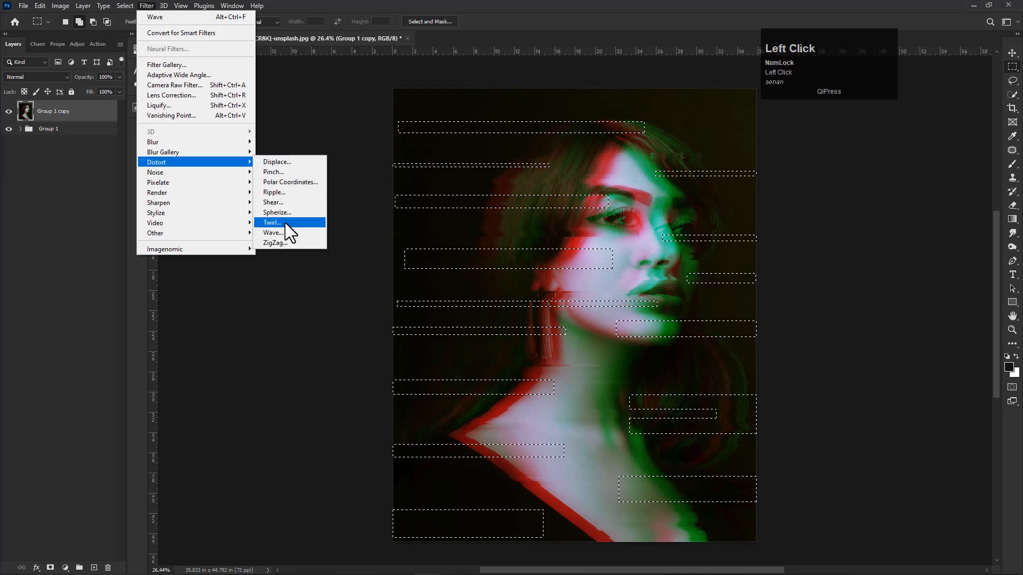
left_click(274, 232)
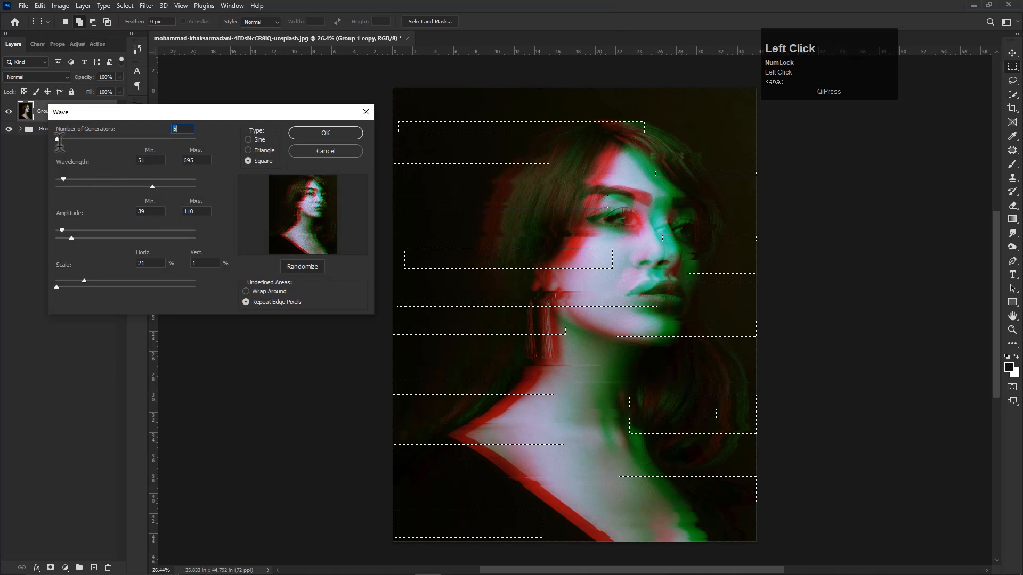
left_click(313, 147)
left_click(144, 5)
mouse_move(158, 165)
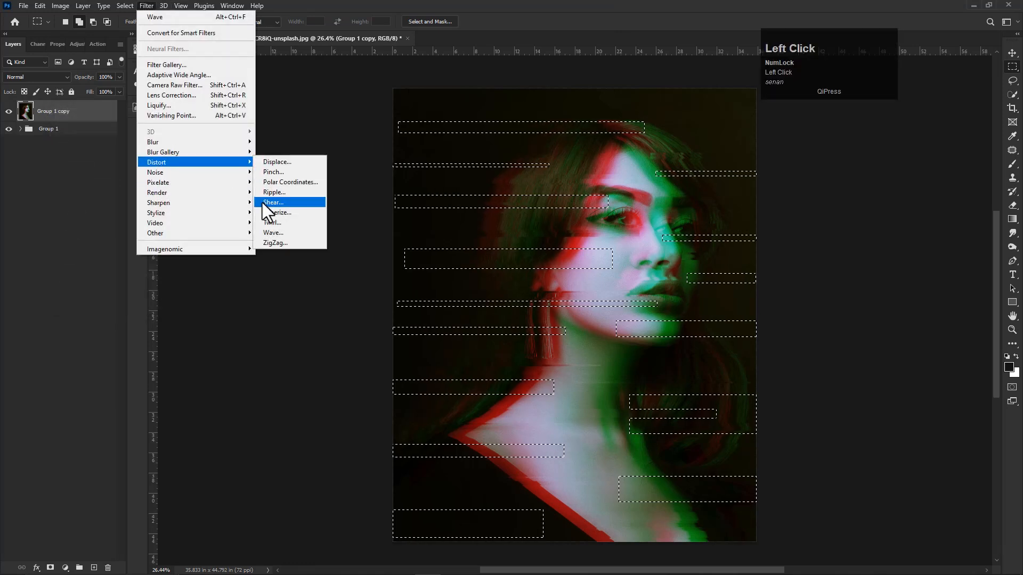
left_click(272, 233)
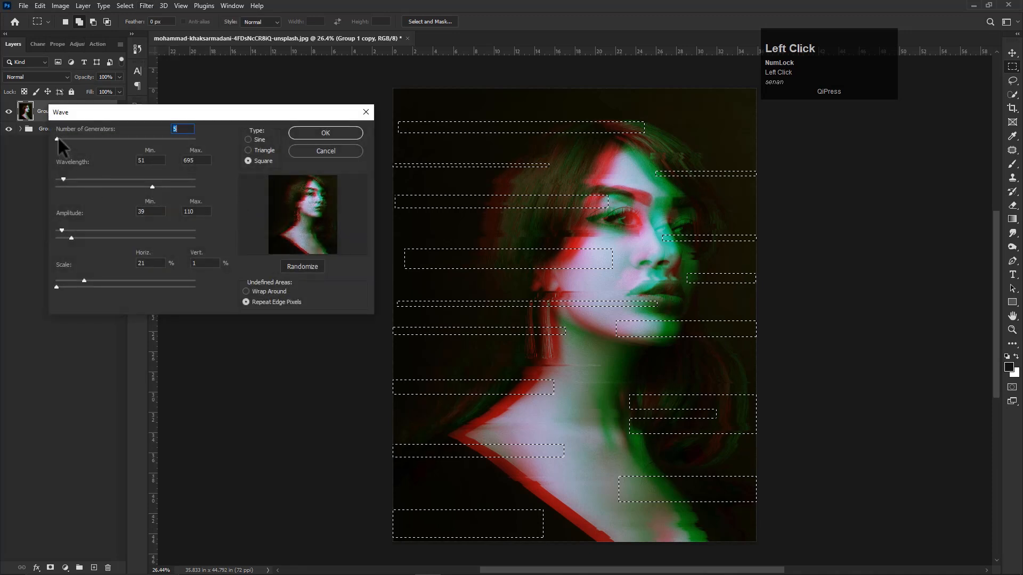
left_click(307, 137)
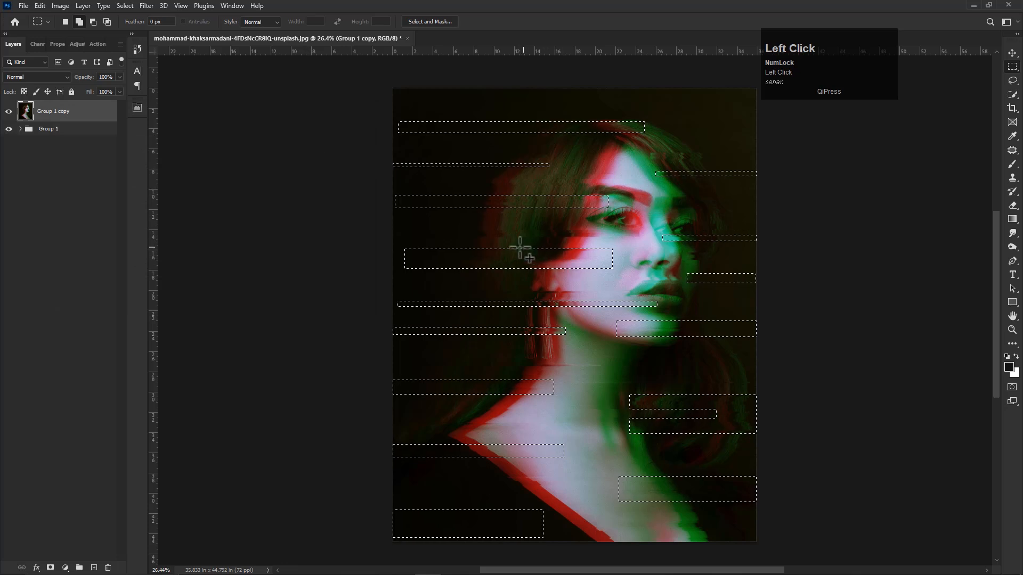
- Set up a Sine Wave distortion for the new bands with 5 generators, minimum wavelength 39, amplitude 24–152 and scale 25%/56%
left_click(147, 6)
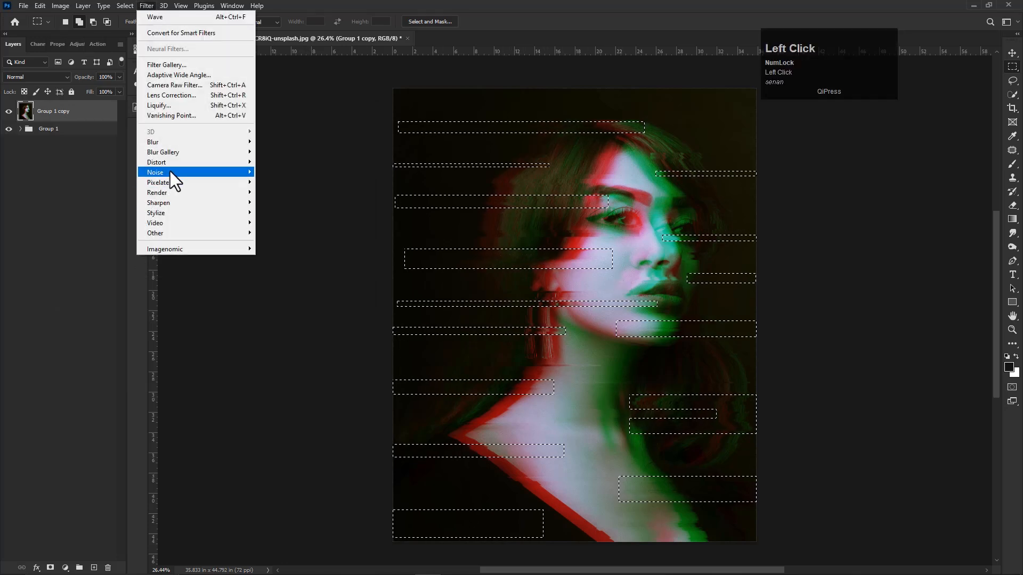
mouse_move(186, 162)
left_click(272, 231)
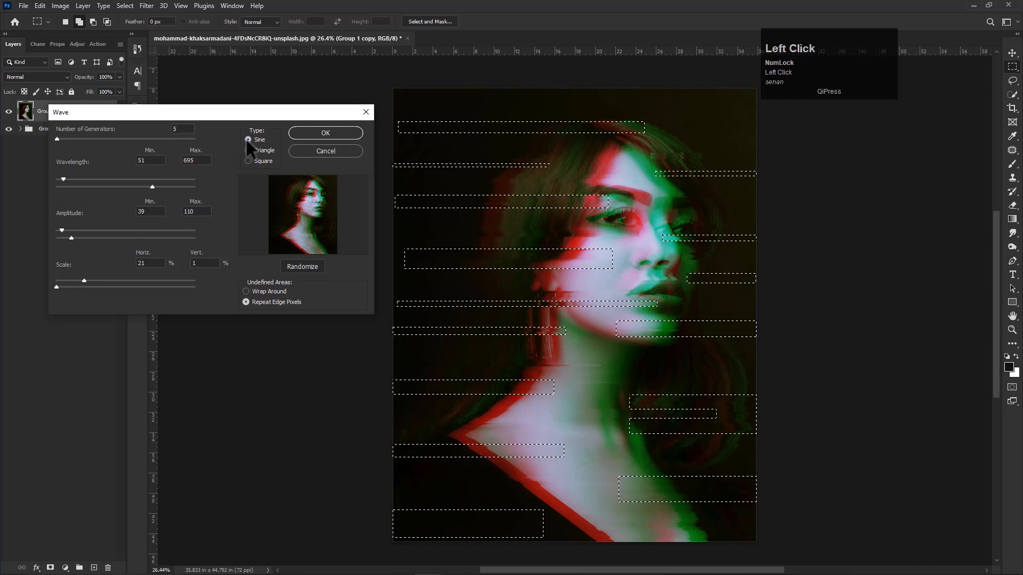
mouse_move(57, 137)
left_mouse_down()
mouse_move(69, 136)
mouse_move(44, 136)
left_mouse_up()
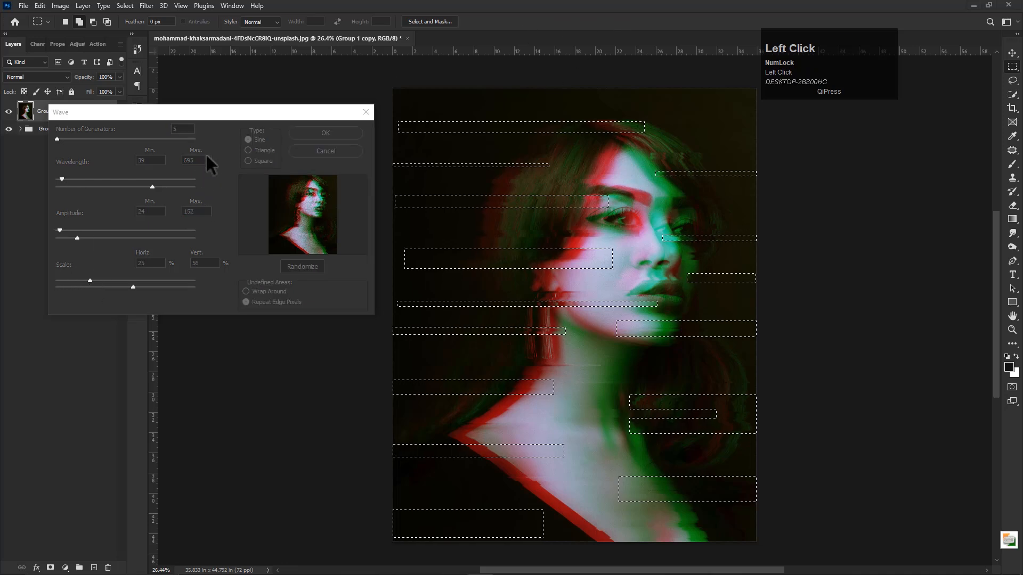
left_click(248, 140)
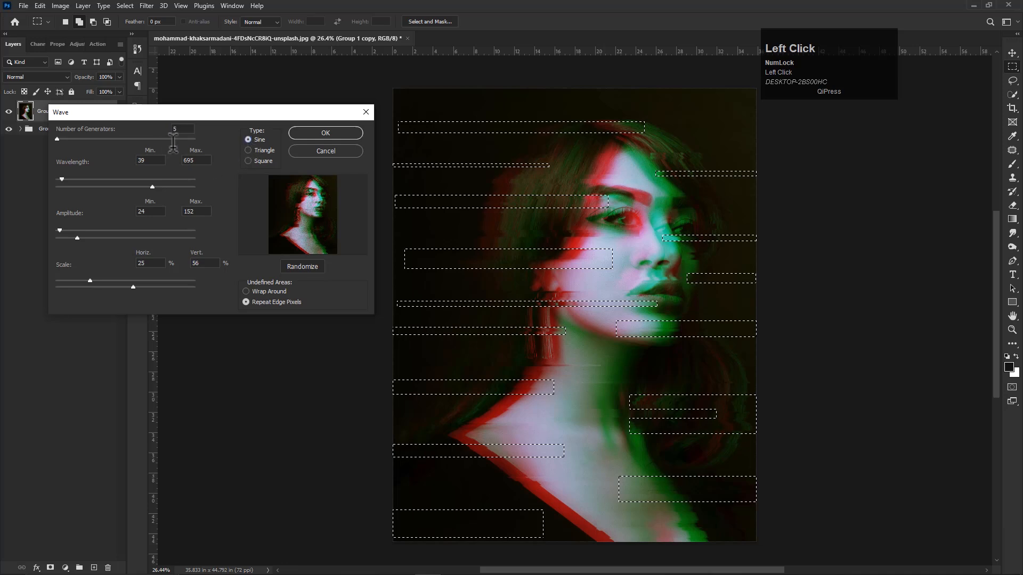
- Fine-tune the Wave filter's wavelength and amplitude ranges, apply it to the bands and clear the selection
left_click_drag(58, 135, 56, 137)
left_click_drag(62, 178, 60, 176)
left_click_drag(152, 187, 137, 214)
left_click_drag(151, 186, 158, 187)
mouse_move(61, 230)
left_mouse_down()
mouse_move(100, 232)
mouse_move(52, 242)
left_mouse_up()
mouse_move(98, 236)
left_mouse_down()
mouse_move(65, 241)
mouse_move(81, 241)
left_mouse_up()
left_click_drag(153, 185, 145, 188)
mouse_move(135, 195)
left_mouse_down()
mouse_move(166, 195)
mouse_move(144, 200)
left_mouse_up()
left_click(318, 136)
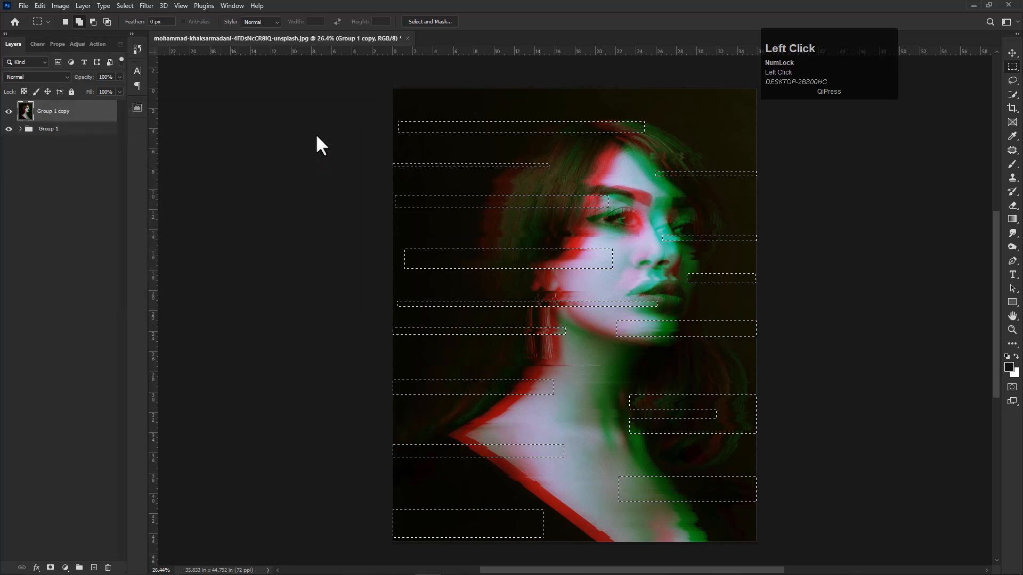
key("ctrl+d")
- Examine the distorted bands across the portrait's face, hair and neckline at different magnifications
scroll(563, 352, "down", 1)
scroll(562, 352, "up", 1)
scroll(612, 340, "down", 1)
scroll(601, 338, "up", 1)
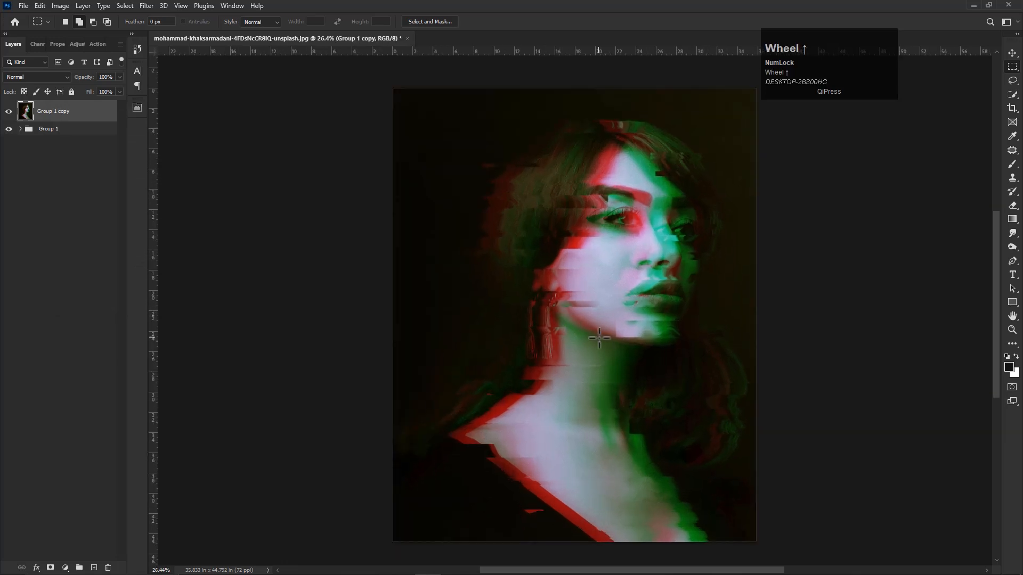
scroll(542, 331, "down", 1)
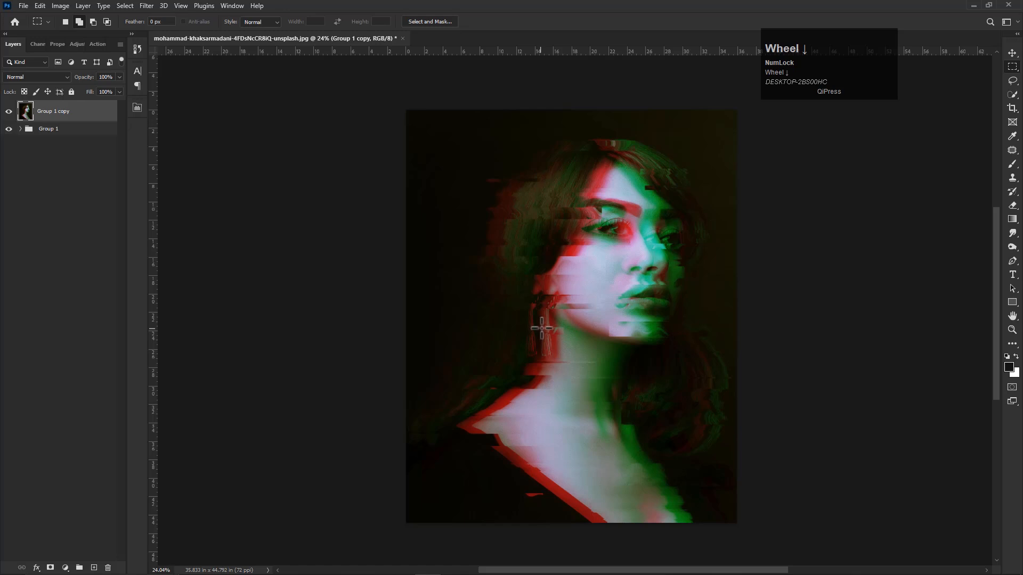
key("v")
scroll(576, 265, "up", 2)
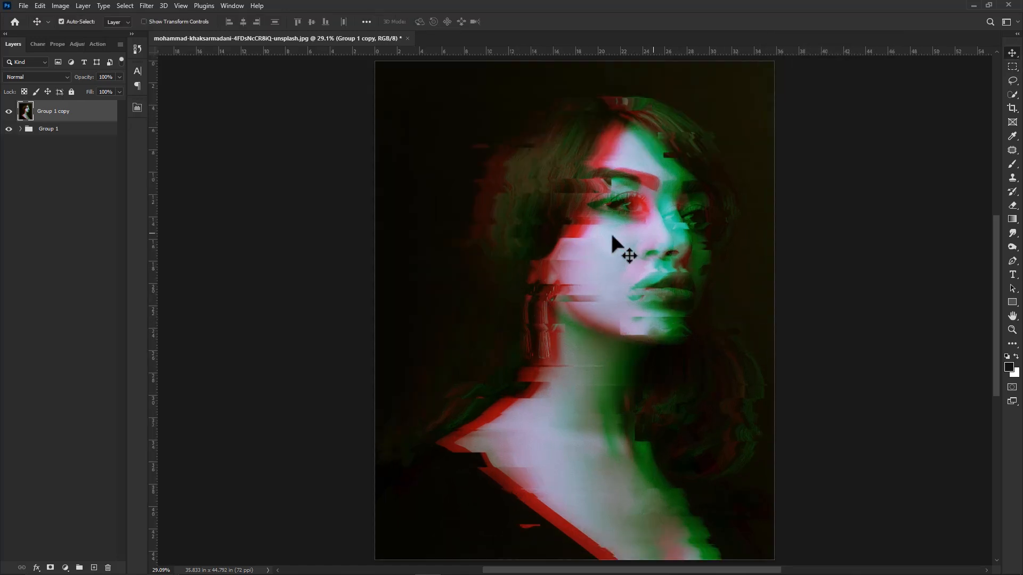
left_click(611, 16)
scroll(508, 388, "down", 1)
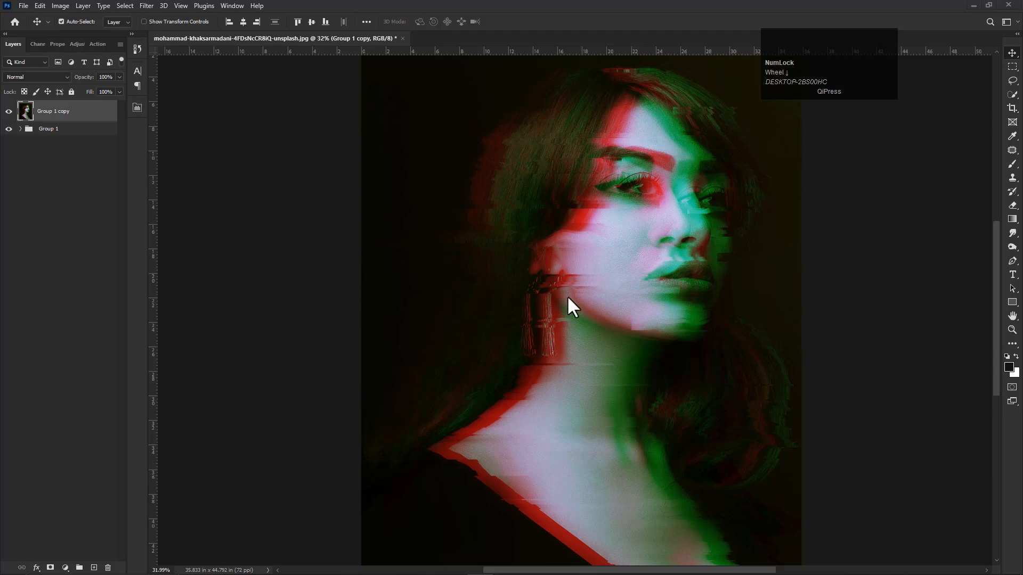
- Clear the remaining band selection on the Group 1 copy layer
left_click(55, 108)
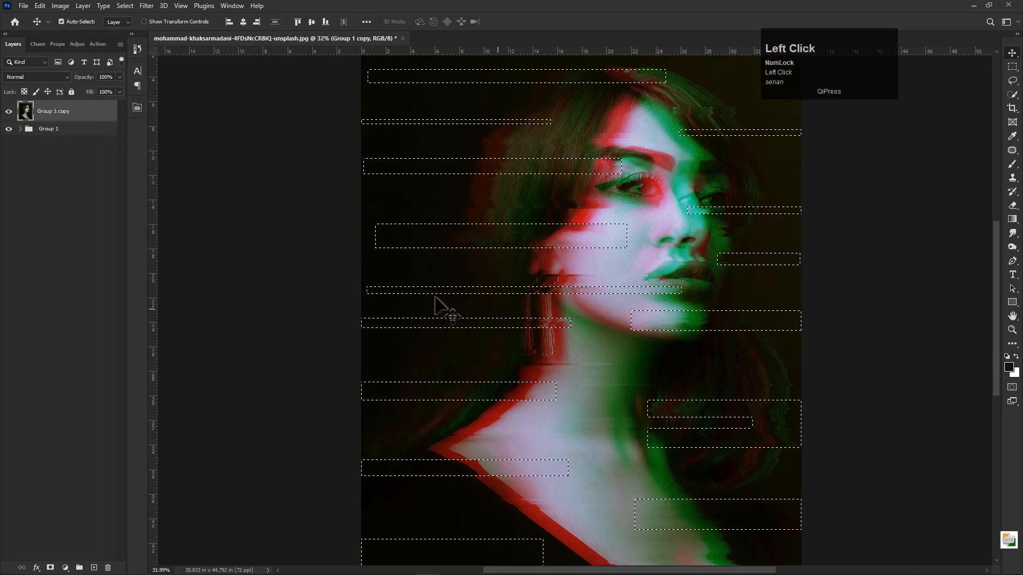
left_click(200, 227)
key("ctrl+d")
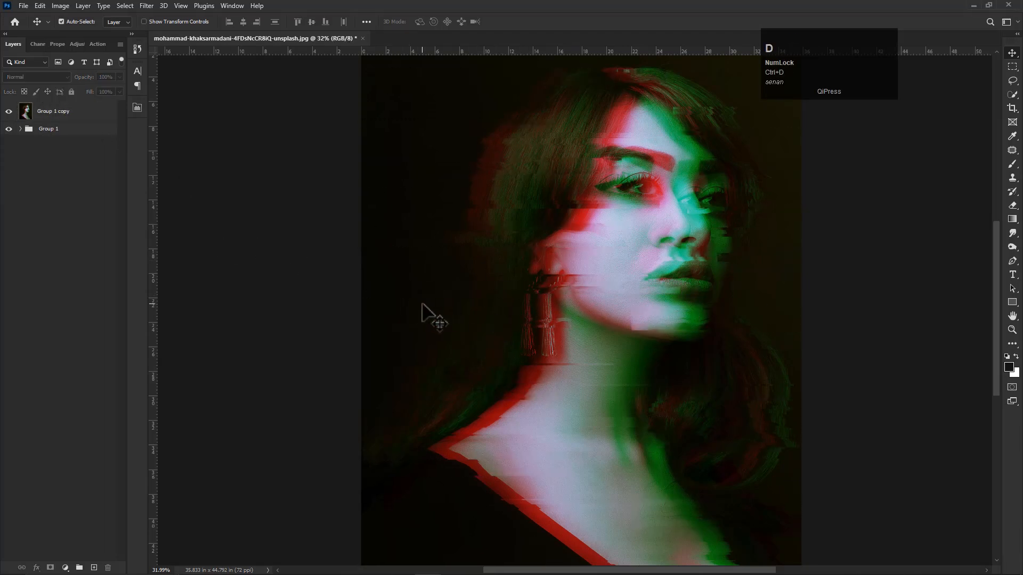
- Add a new layer above Group 1 copy and fill it with white
left_click(46, 114)
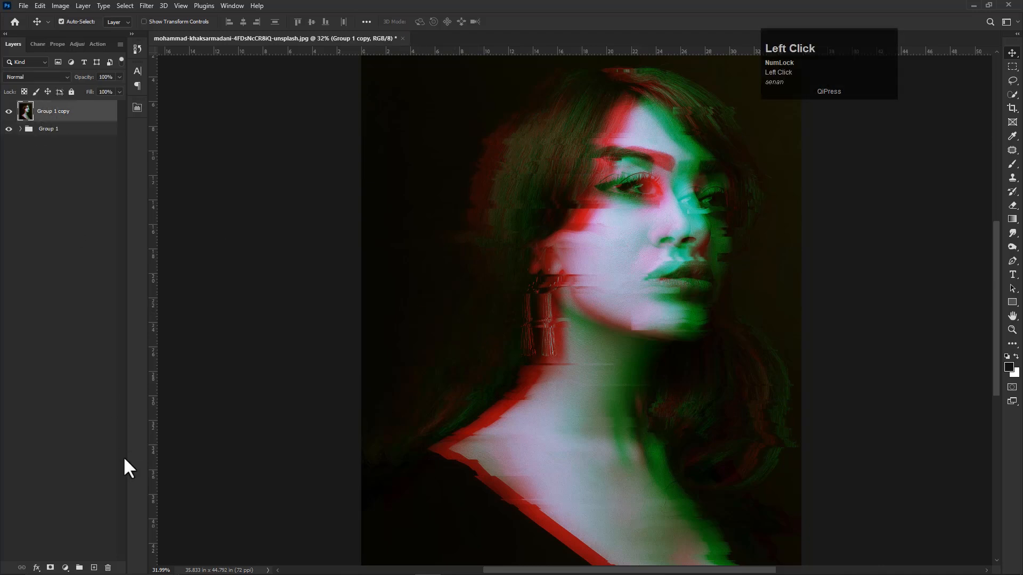
left_click(95, 567)
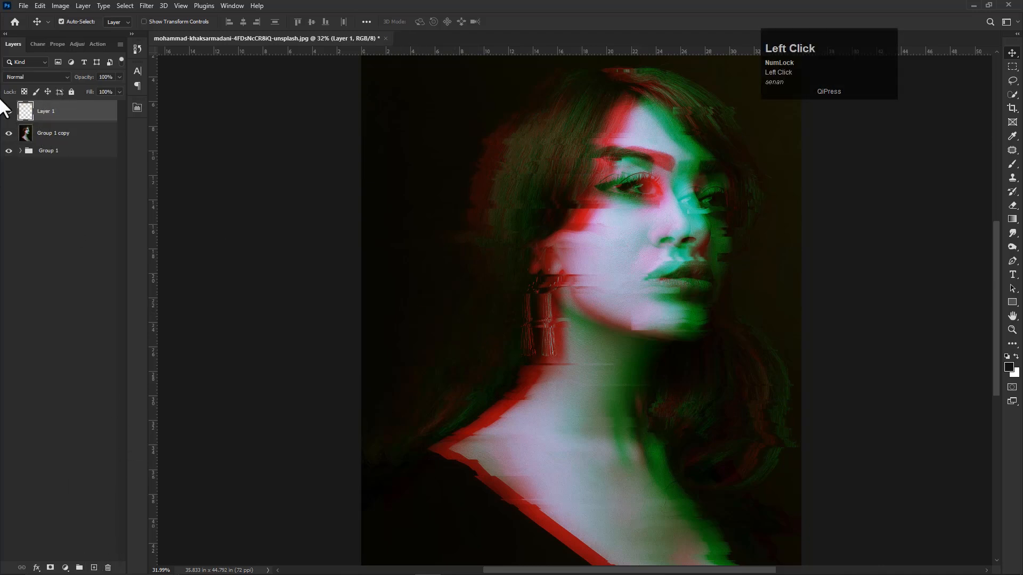
key("ctrl+BackSpace")
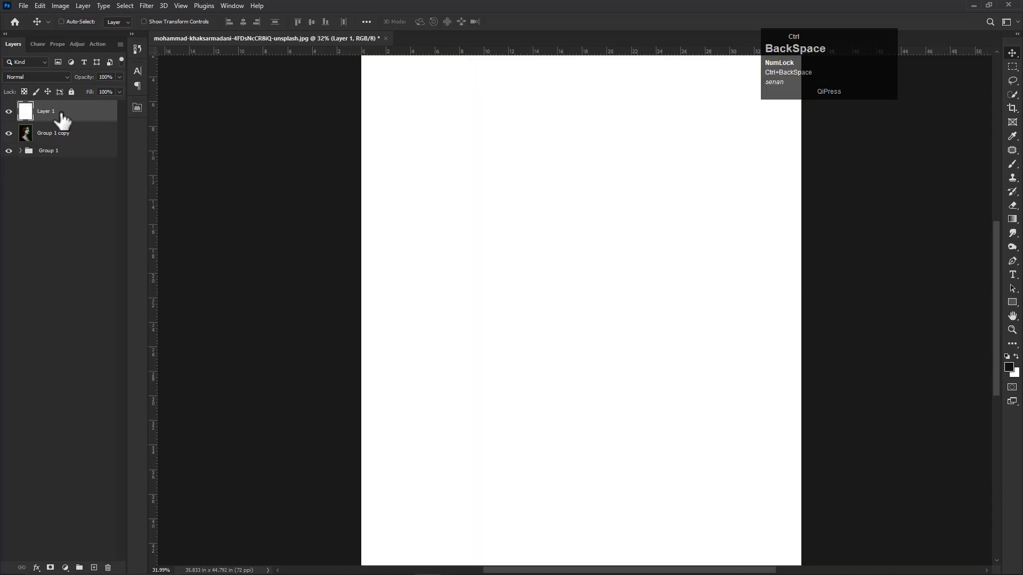
- Apply the Halftone Pattern filter to the white Layer 1 with size 10, contrast 50 and the Line pattern type
left_click(146, 6)
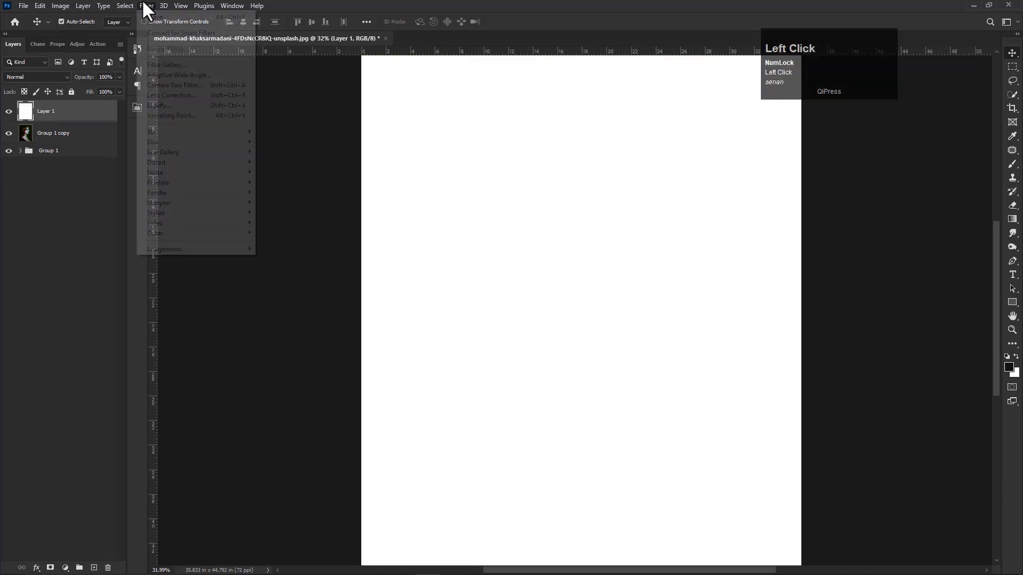
left_click(159, 66)
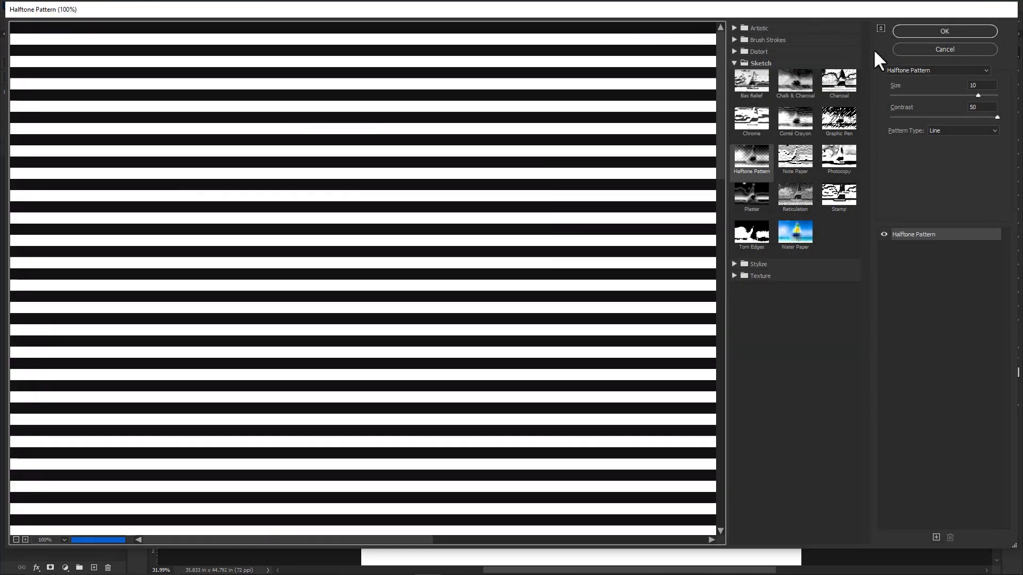
left_click(922, 75)
left_click(906, 109)
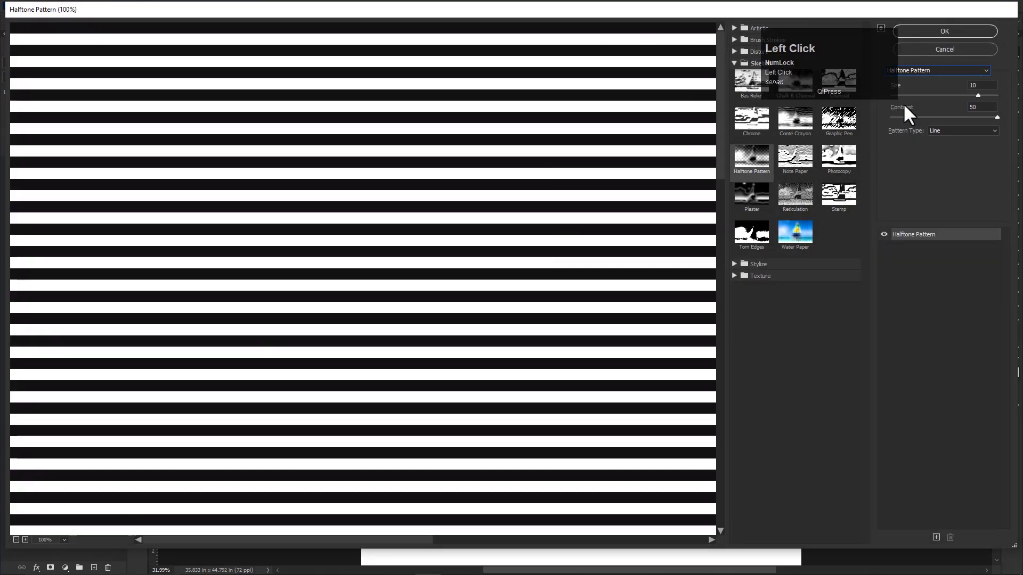
left_click(788, 123)
left_click(751, 119)
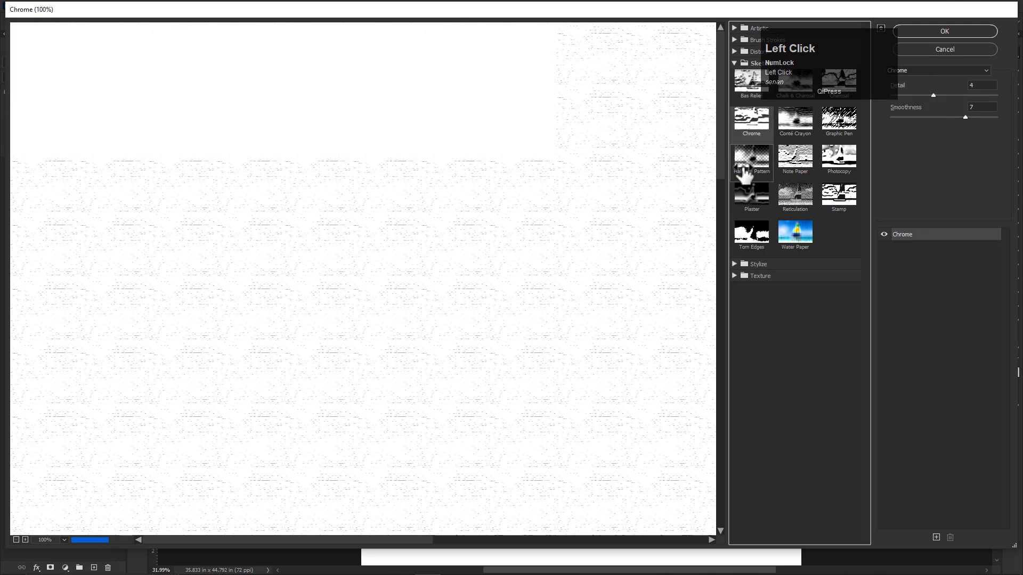
left_click(750, 163)
mouse_move(995, 117)
left_mouse_down()
mouse_move(906, 126)
mouse_move(1014, 123)
left_mouse_up()
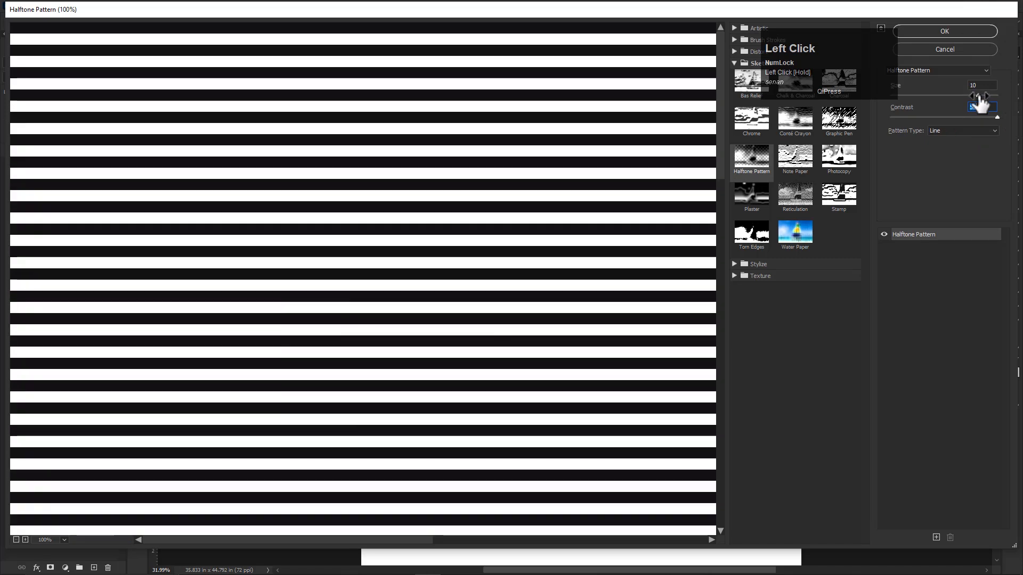
mouse_move(979, 97)
left_mouse_down()
mouse_move(958, 97)
mouse_move(974, 98)
left_mouse_up()
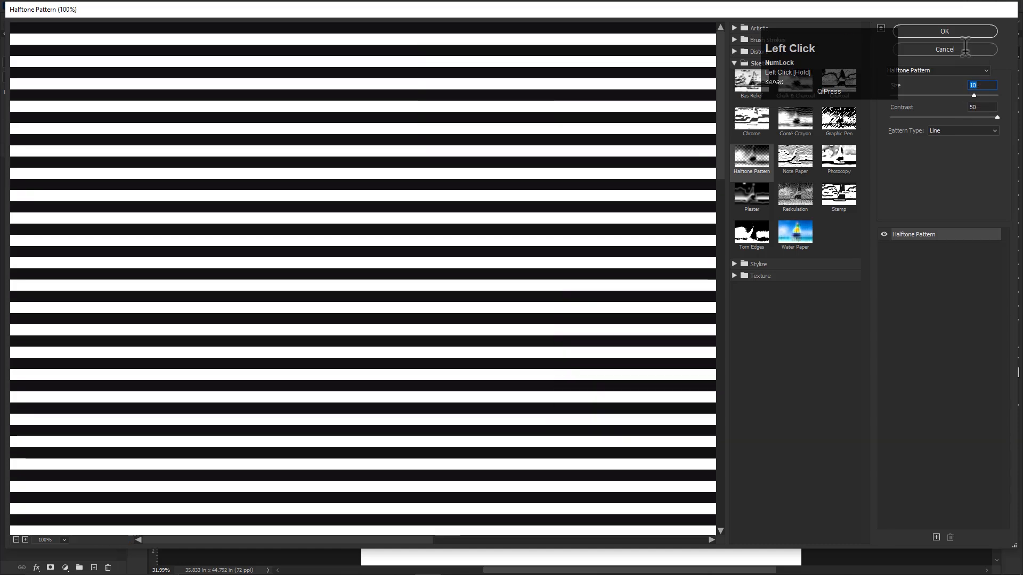
left_click(946, 31)
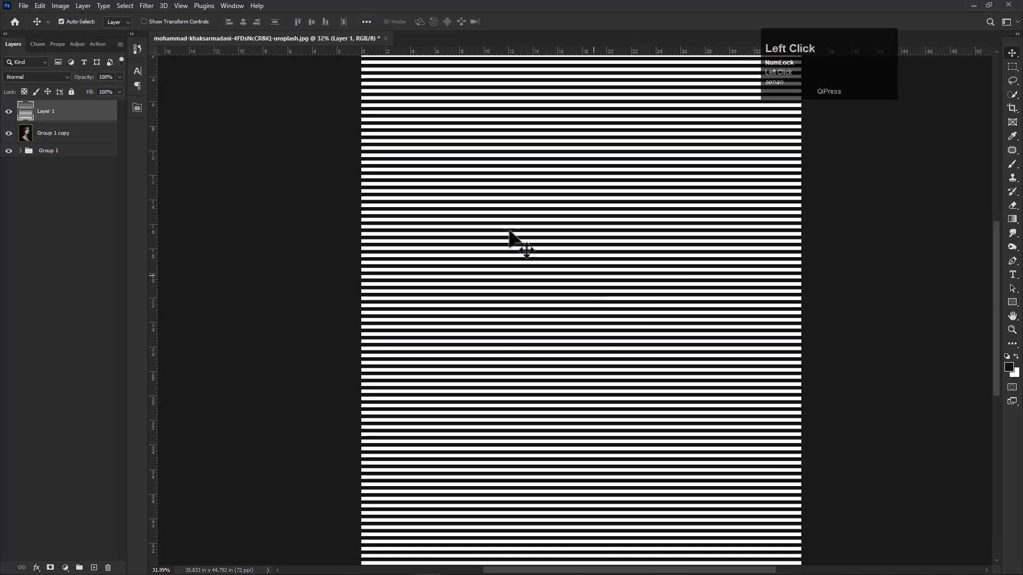
- Set the striped Layer 1's blend mode to Soft Light and its opacity to 10%
left_click(30, 79)
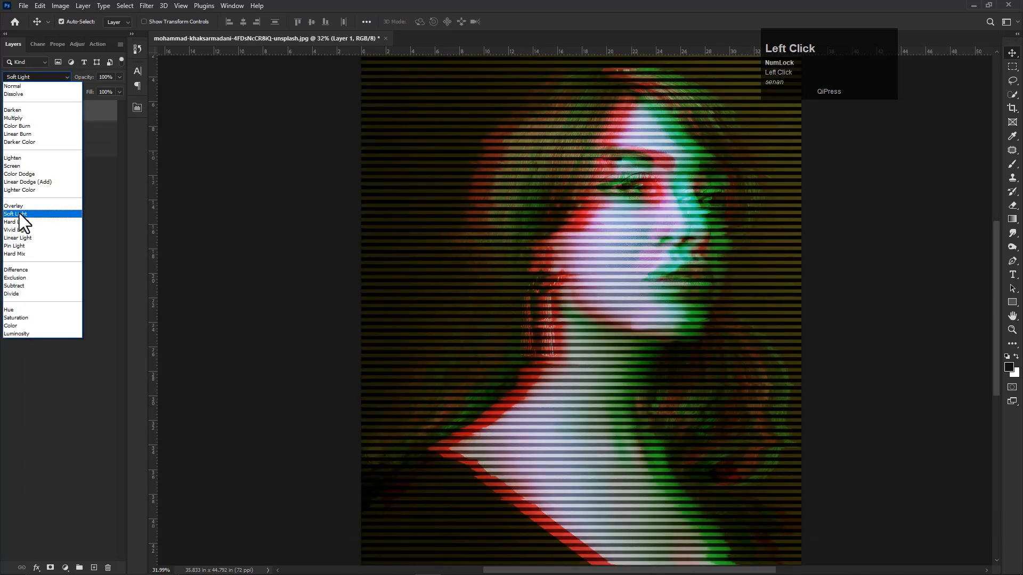
left_click(19, 213)
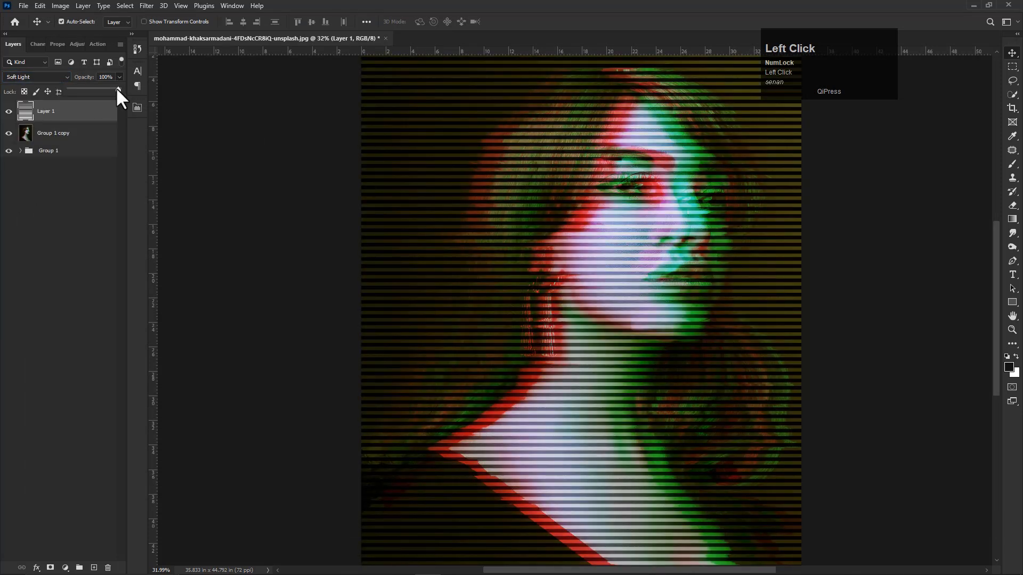
left_click_drag(78, 90, 72, 92)
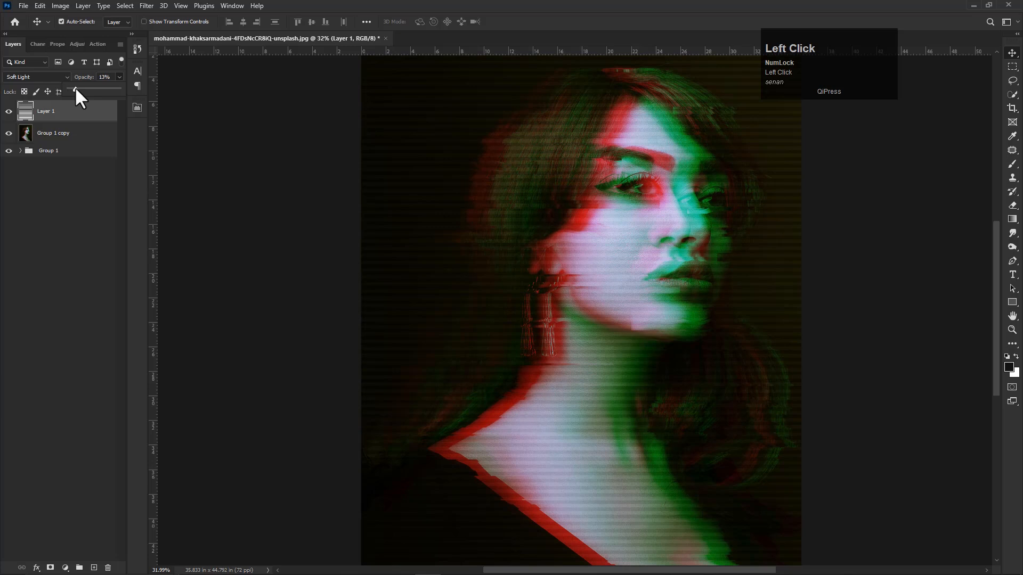
left_click_drag(75, 89, 76, 89)
left_click(109, 78)
scroll(515, 264, "up", 1)
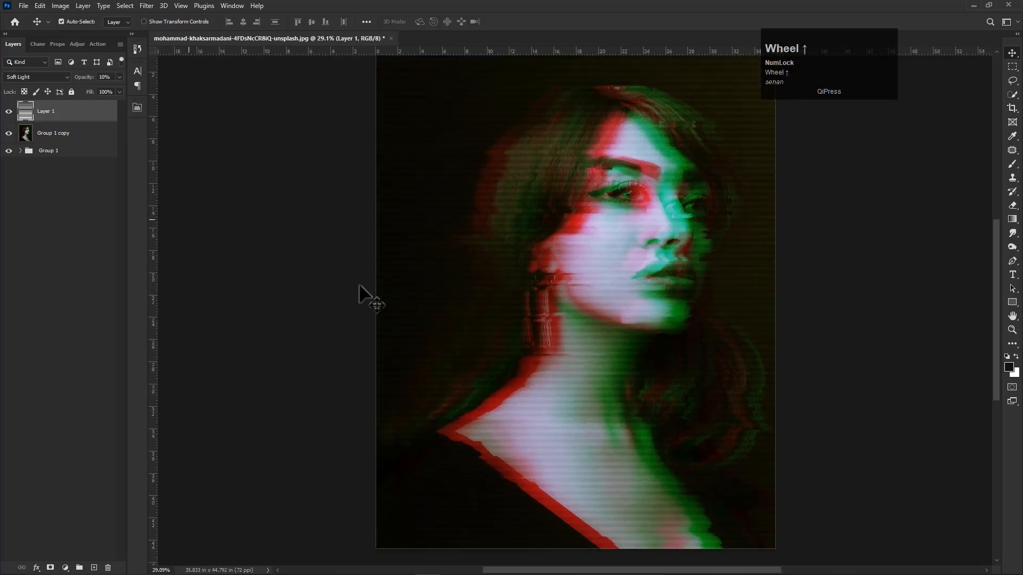
- Try an opacity of 14% on the striped Layer 1 and return it to 10%
left_click(118, 78)
mouse_move(85, 88)
left_mouse_down()
mouse_move(96, 89)
mouse_move(80, 90)
left_mouse_up()
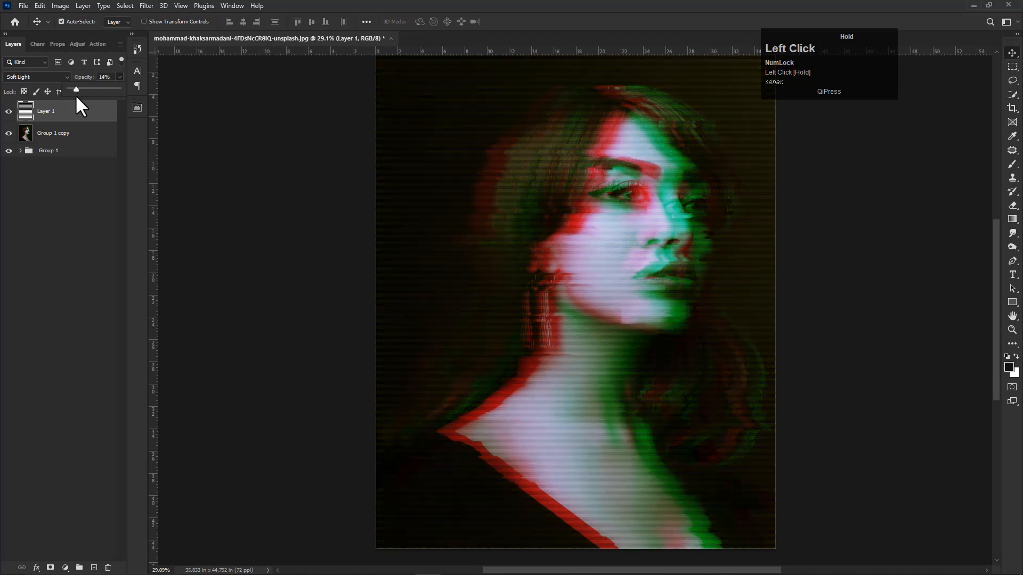
left_click_drag(88, 90, 85, 89)
scroll(437, 189, "down", 1)
scroll(437, 189, "down", 2)
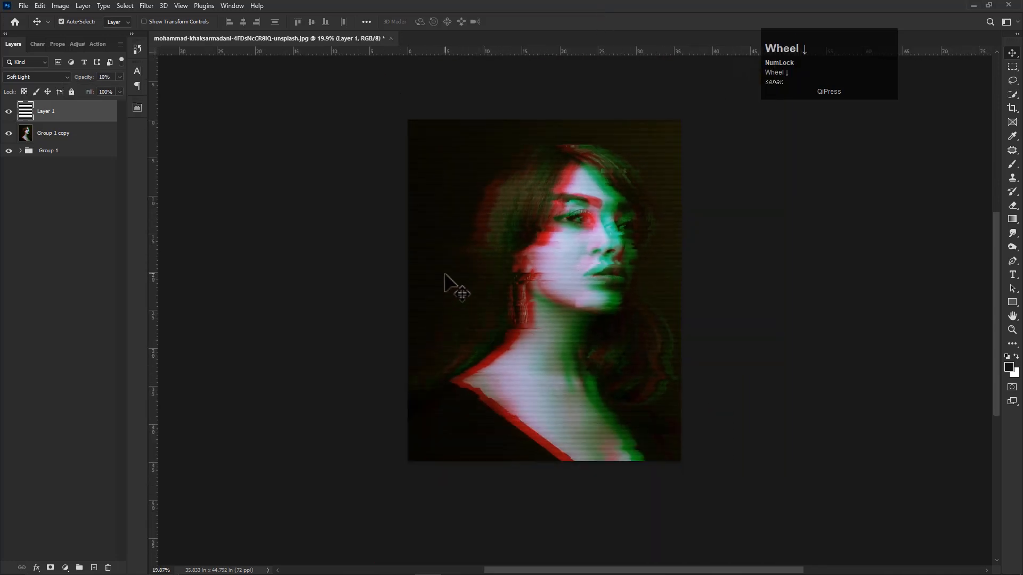
scroll(542, 282, "up", 1)
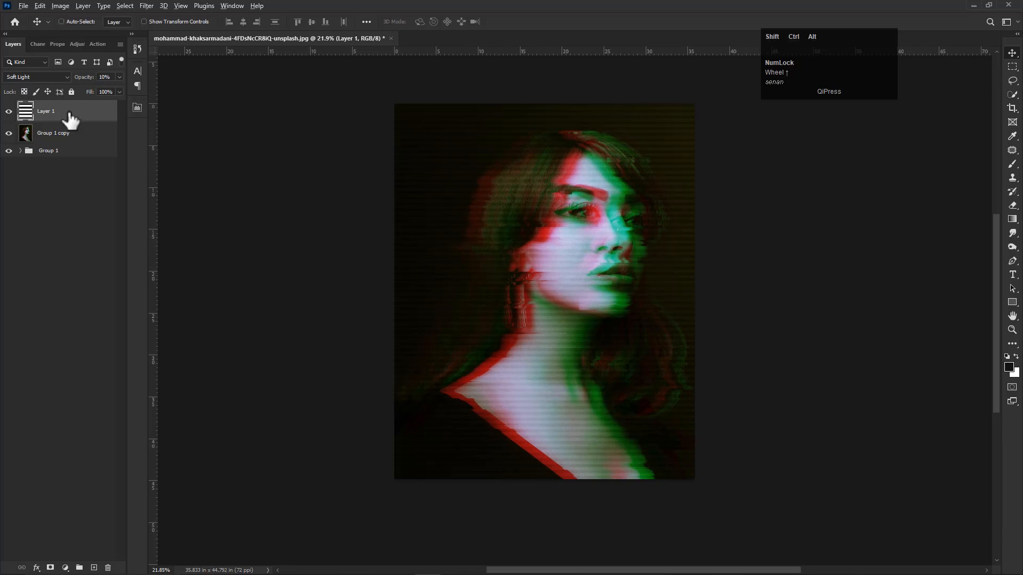
- Stamp all visible layers into a new top layer, and hide Layer 1 and Group 1 copy beneath it
key("ctrl+shift+alt+e")
left_click_drag(9, 153, 8, 133)
left_click(11, 109)
left_click(11, 109)
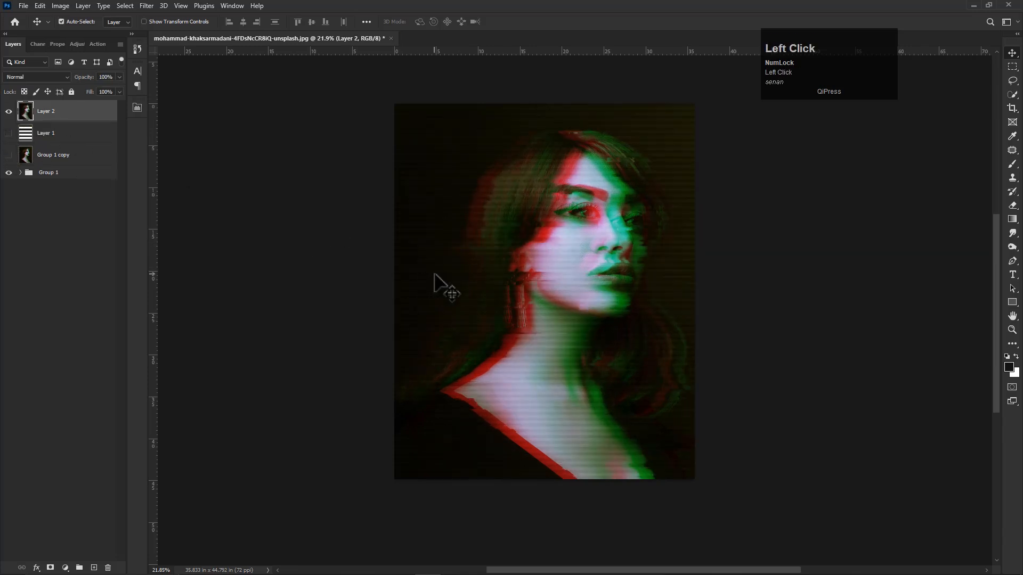
scroll(435, 276, "up", 3)
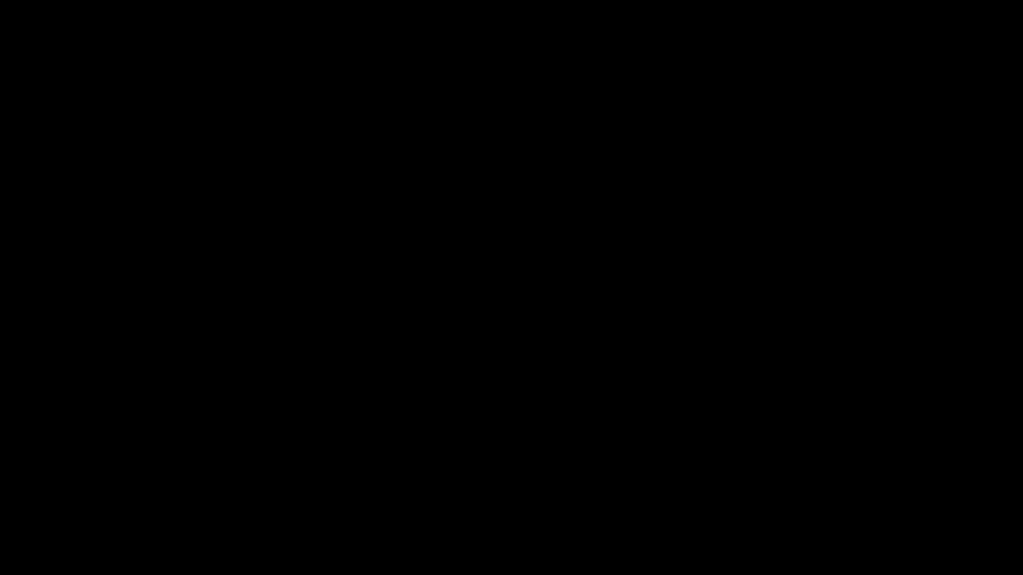